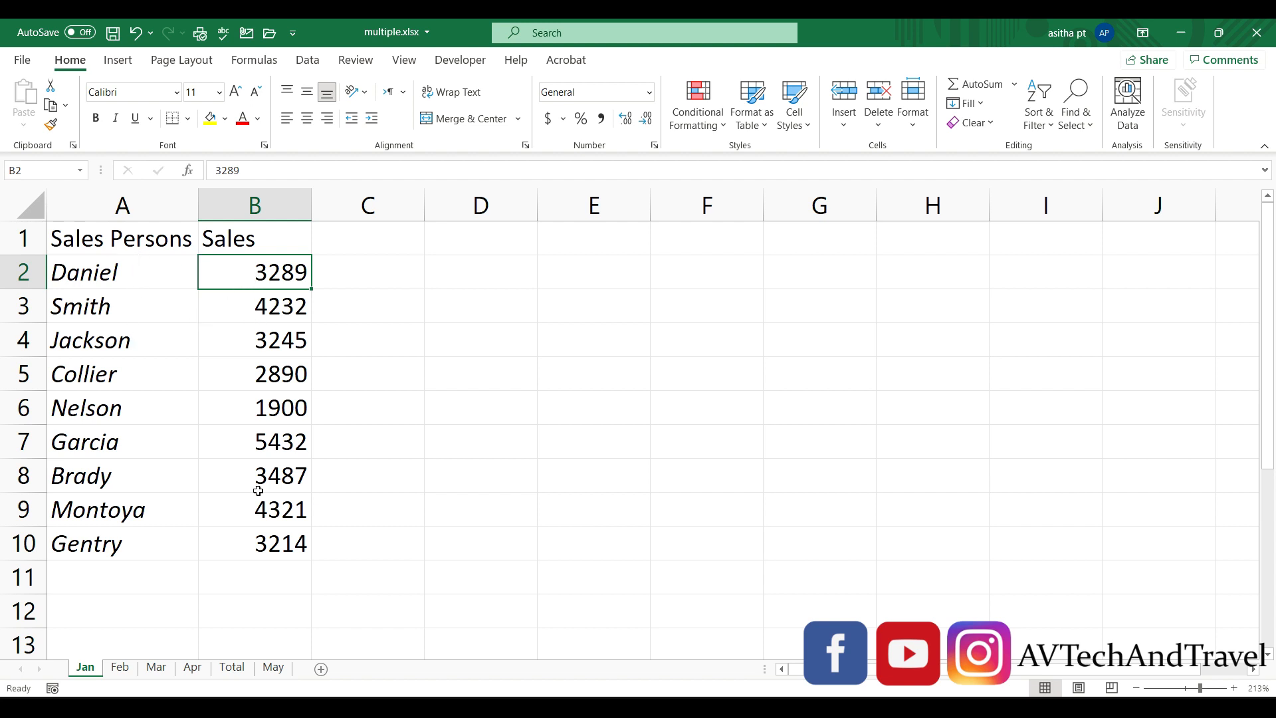
- Review the sales data on the Jan, Feb, Mar and Apr sheets and the layout of the Total sheet
{"action": "left_click", "coordinate": [120, 667]}
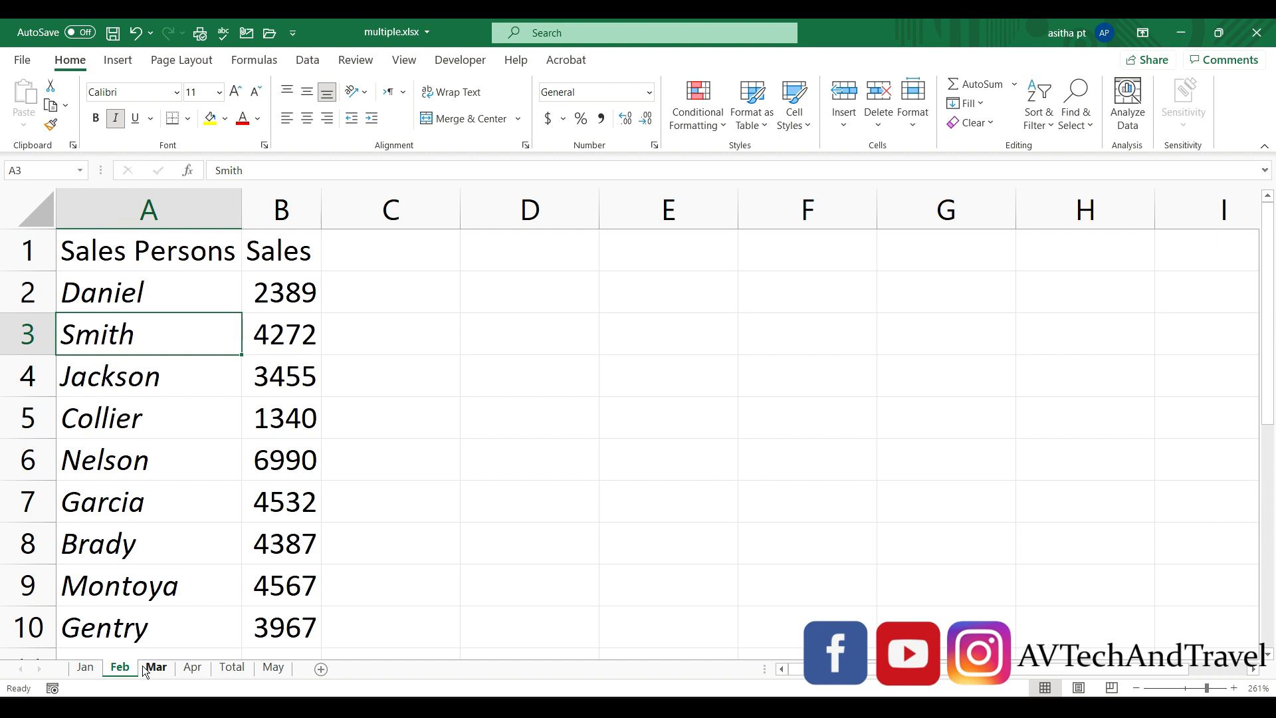
{"action": "left_click", "coordinate": [157, 667]}
{"action": "left_click", "coordinate": [184, 672]}
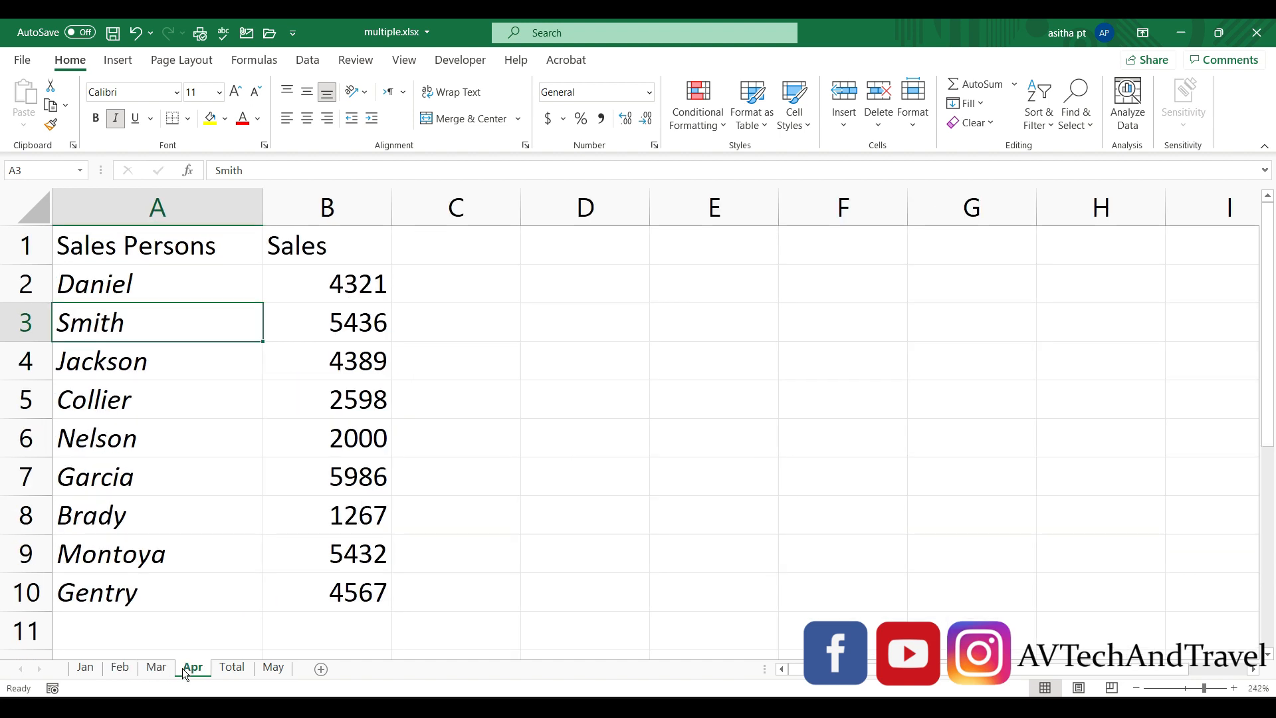
{"action": "left_click", "coordinate": [88, 675]}
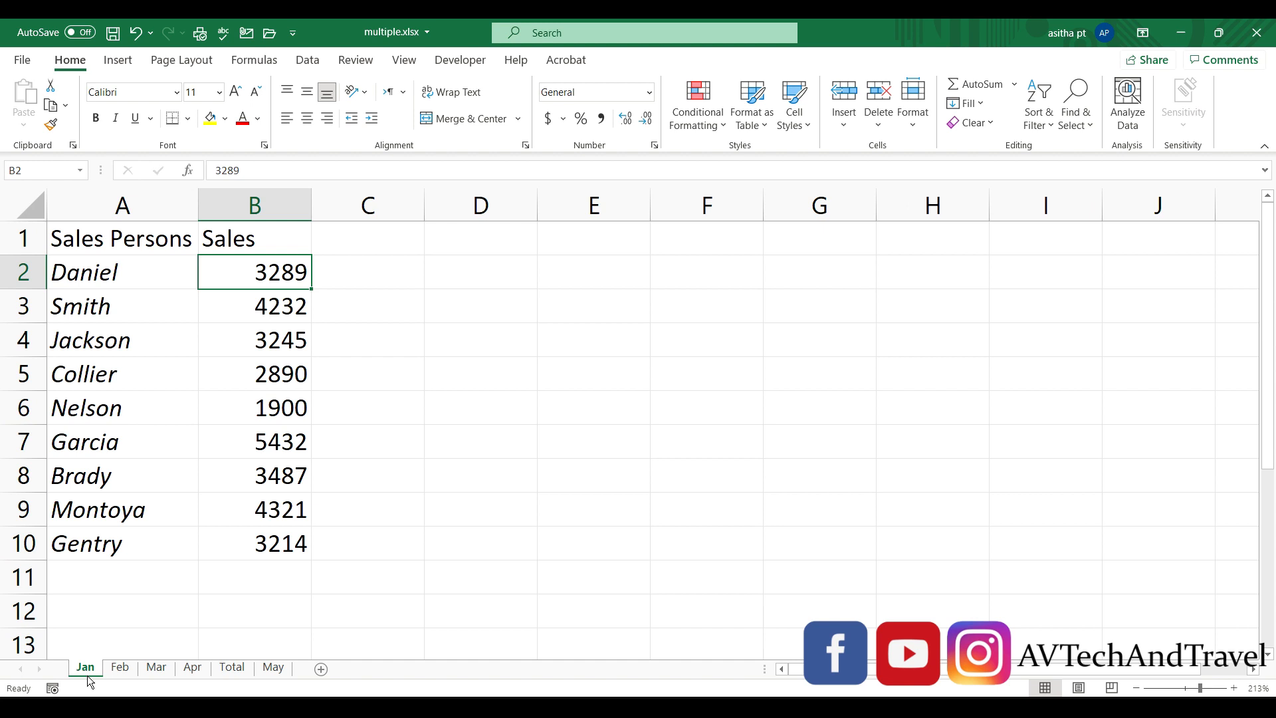
{"action": "left_click", "coordinate": [234, 666]}
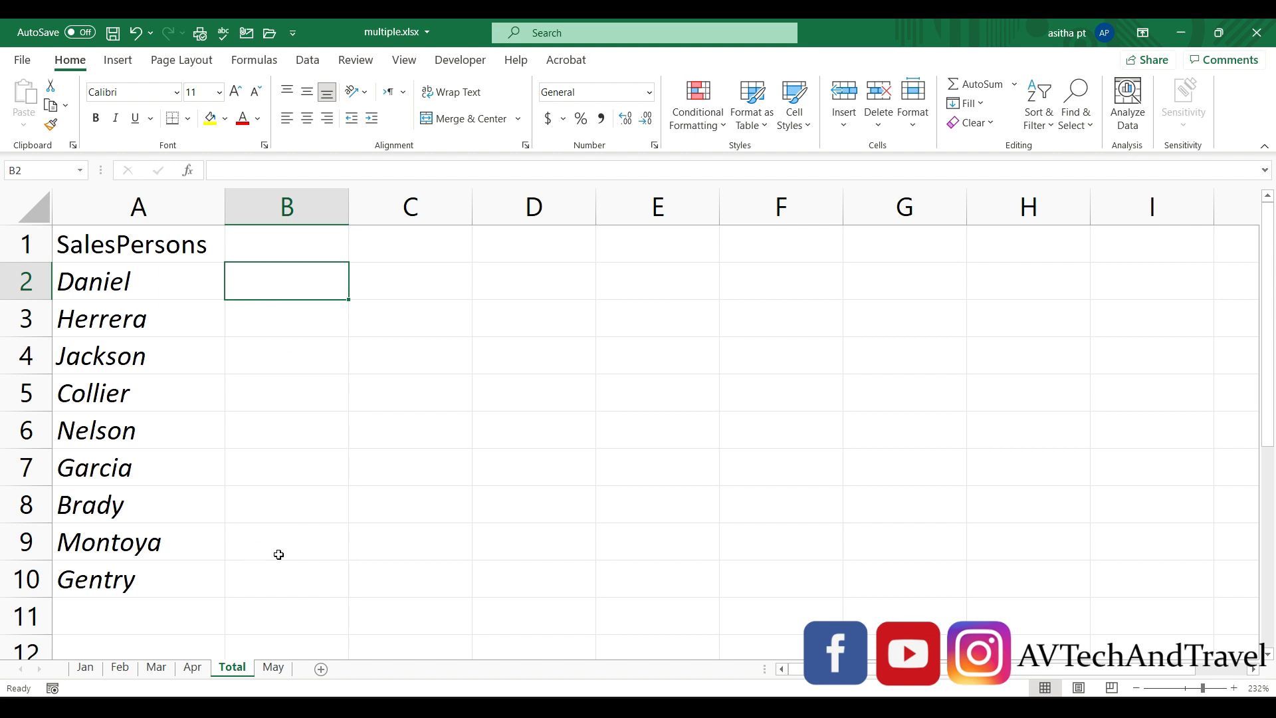
{"action": "left_click", "coordinate": [86, 666]}
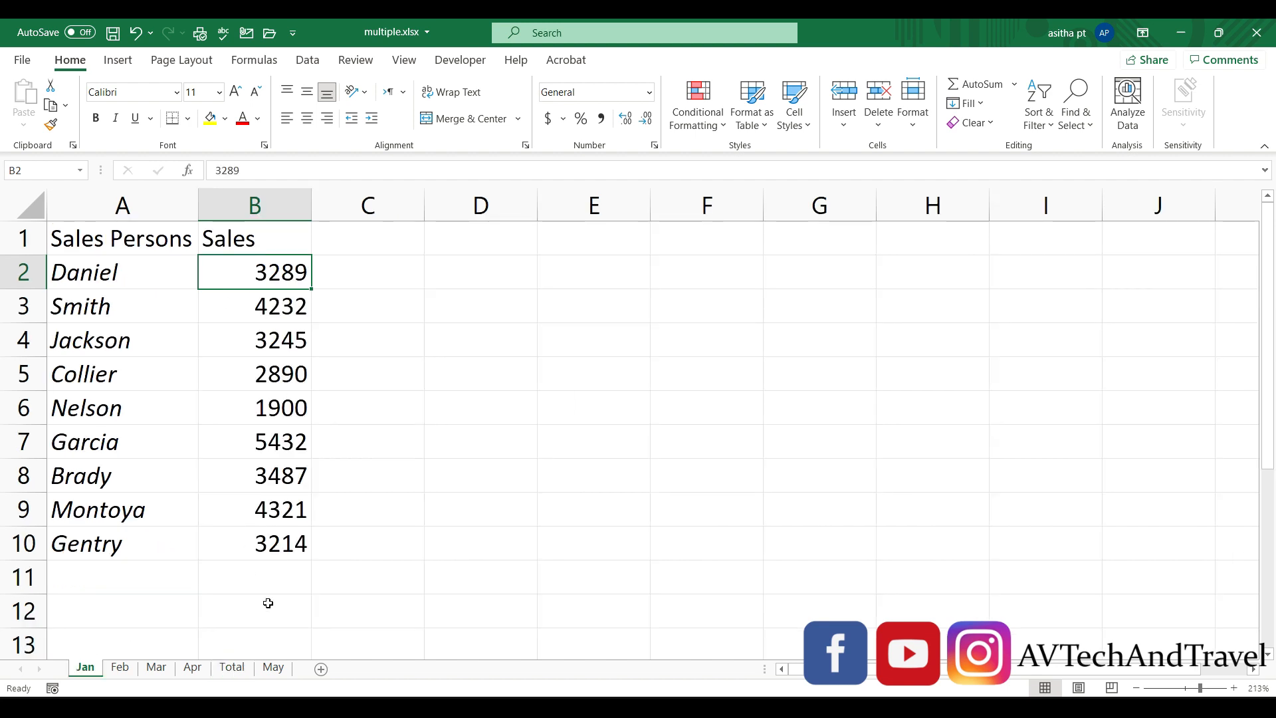
- Enter the formula =Jan!B2+Feb!B2+Mar!B2+Apr!B2 in cell B2 of the Total sheet
{"action": "left_click", "coordinate": [240, 673]}
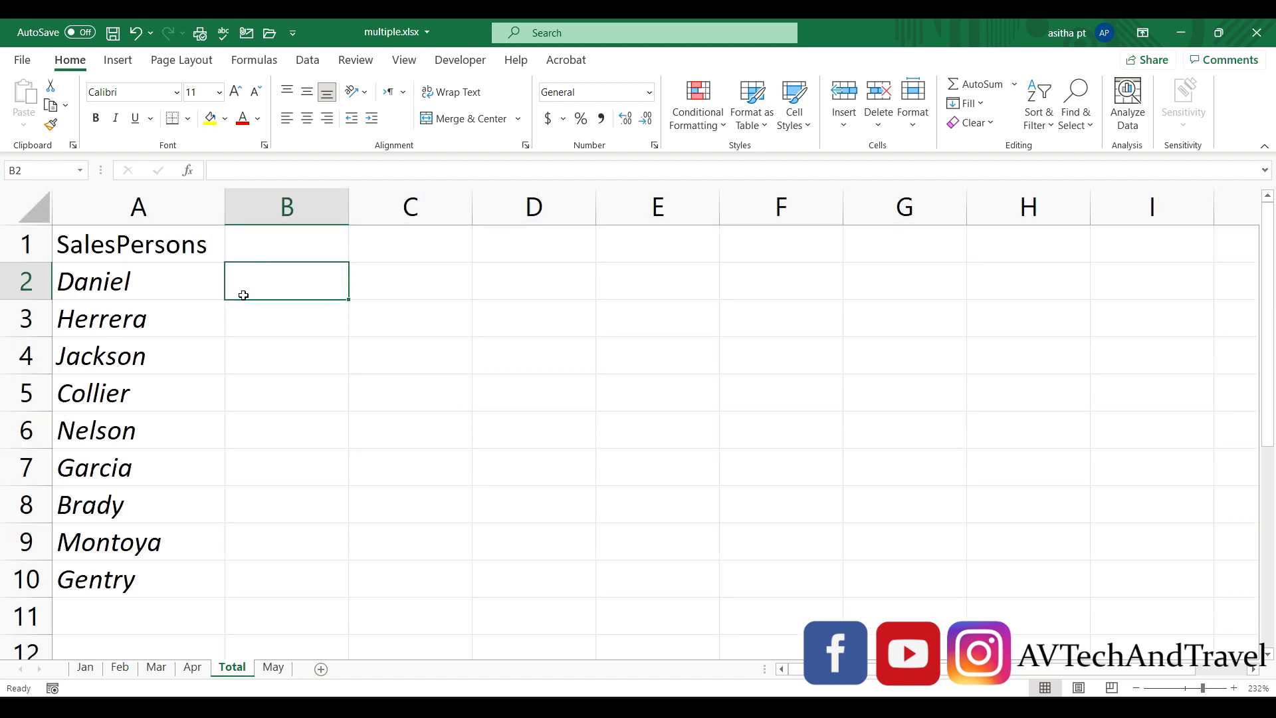
{"action": "type", "text": "="}
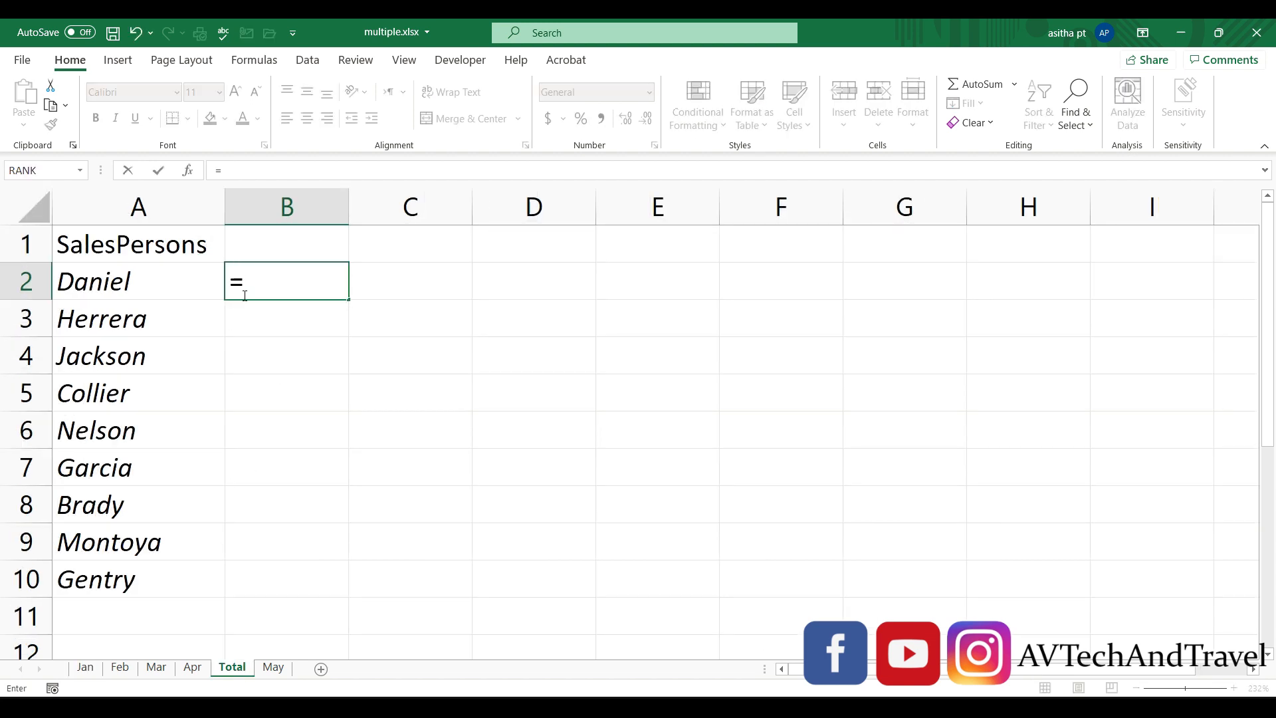
{"action": "left_click", "coordinate": [87, 669]}
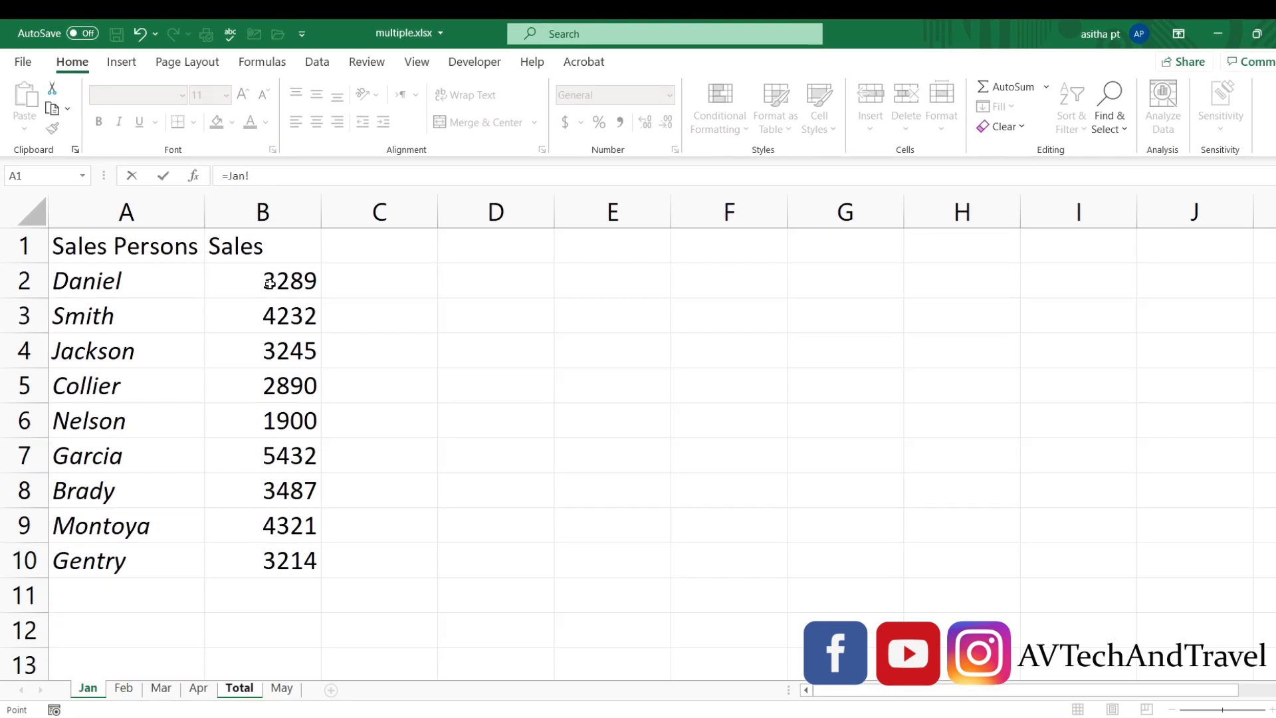
{"action": "left_click", "coordinate": [262, 274]}
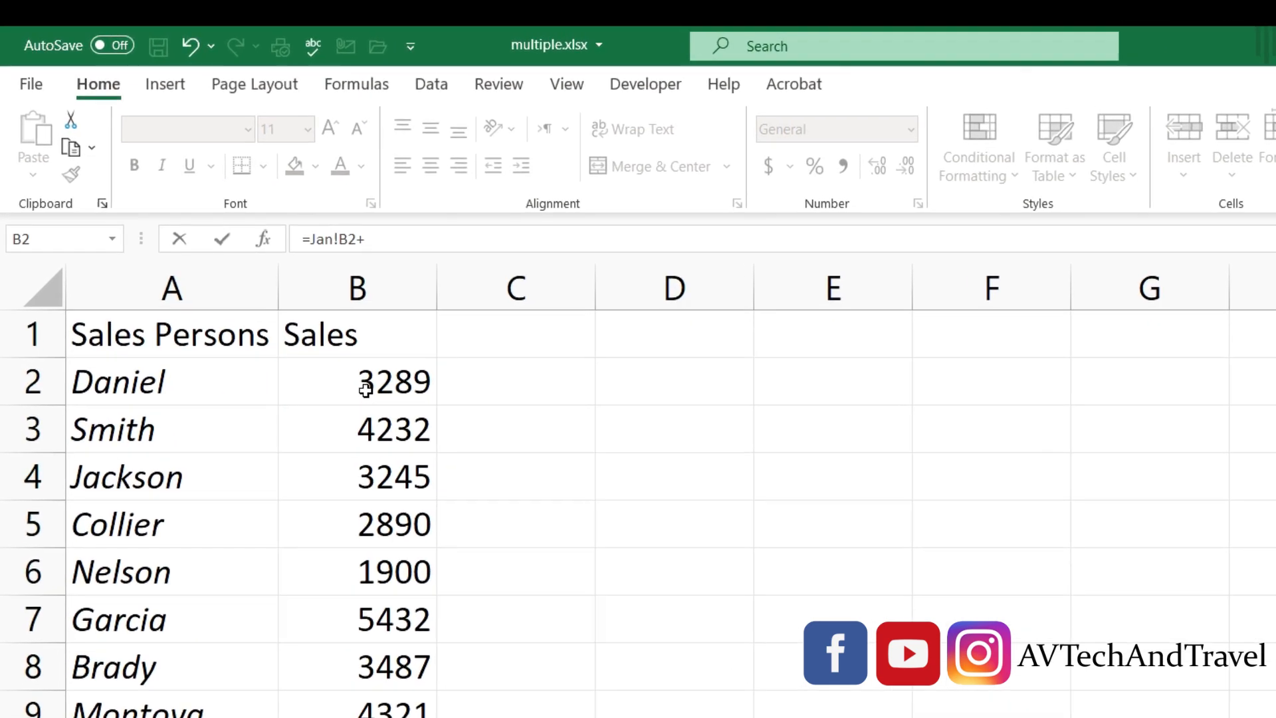
{"action": "type", "text": "+"}
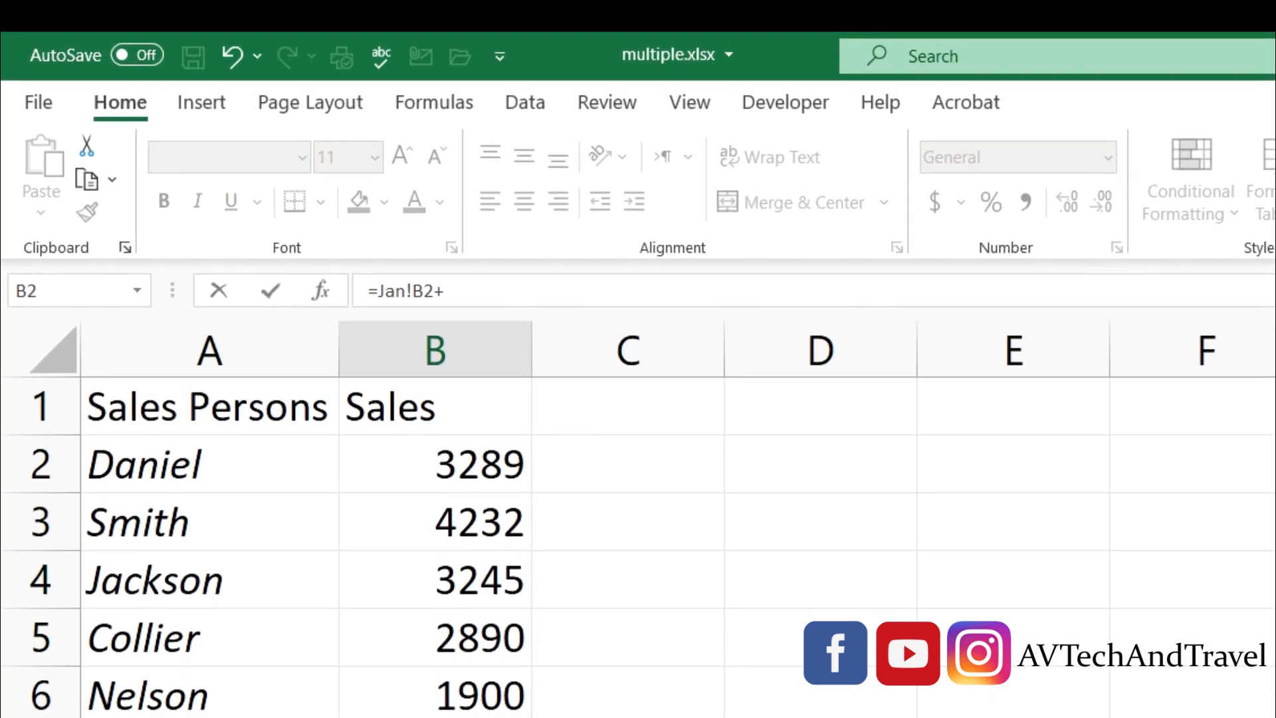
{"action": "left_click", "coordinate": [120, 667]}
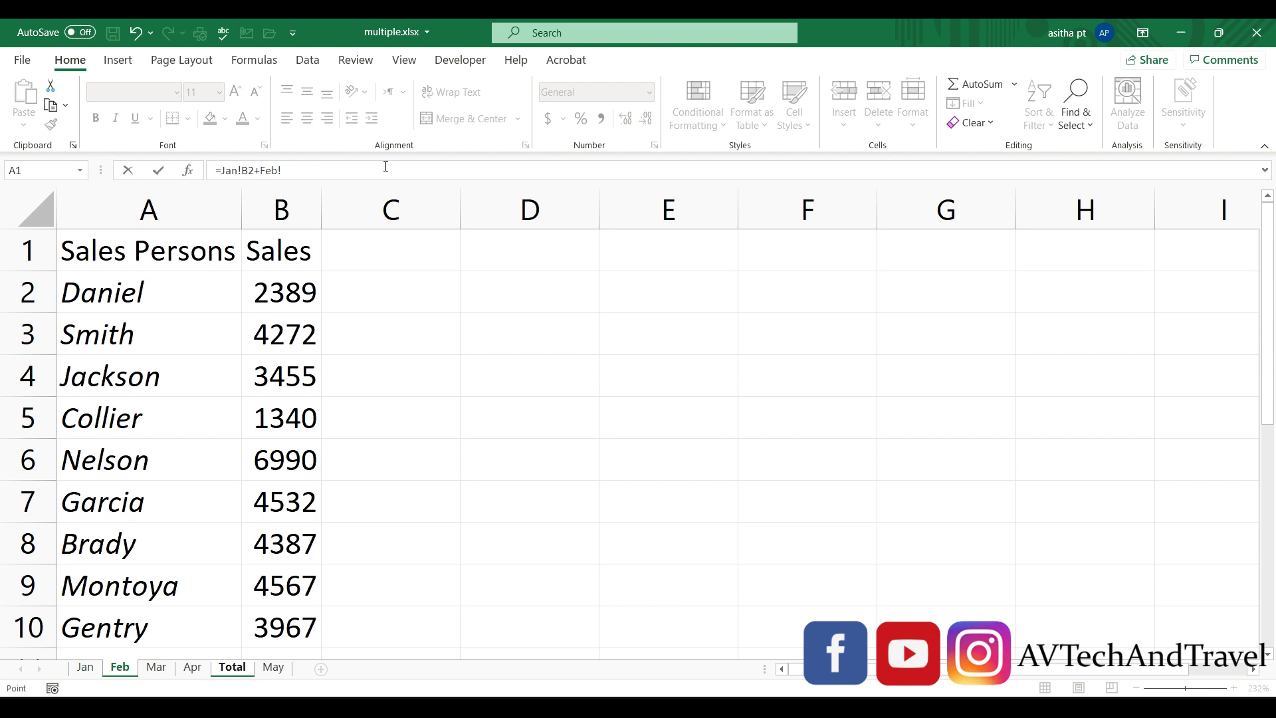
{"action": "left_click", "coordinate": [287, 286]}
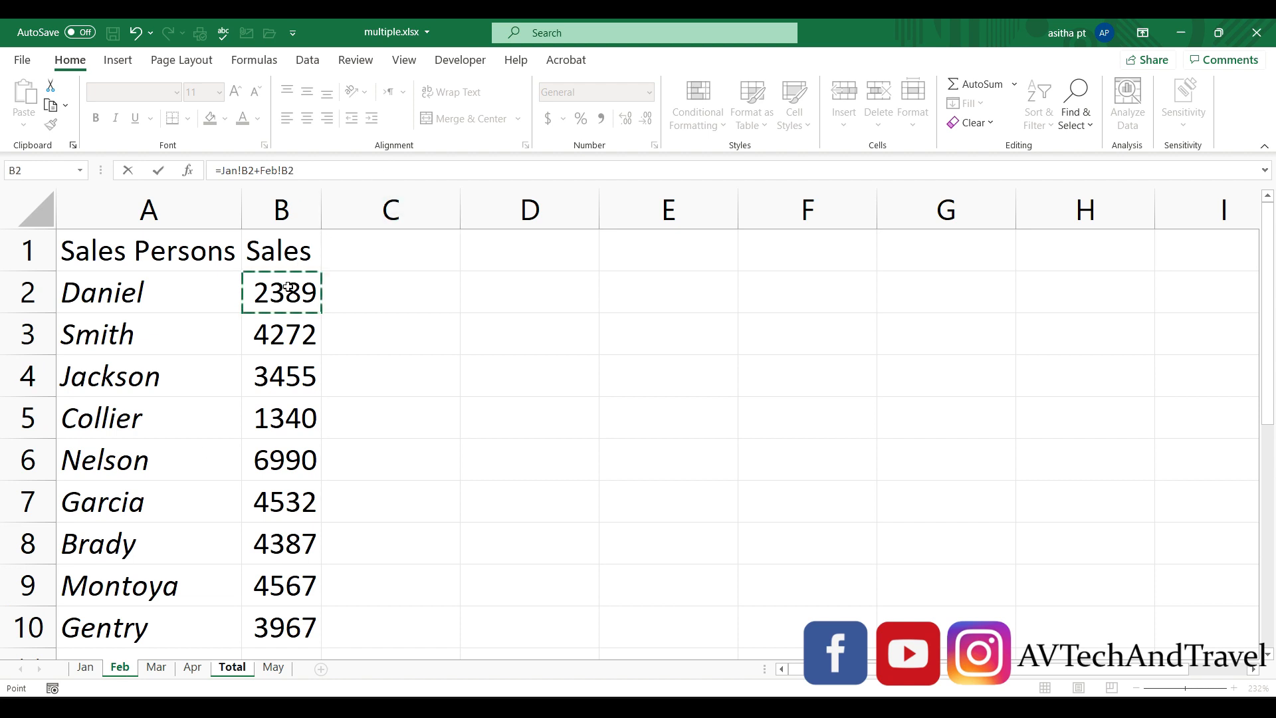
{"action": "type", "text": "+"}
{"action": "left_click", "coordinate": [156, 668]}
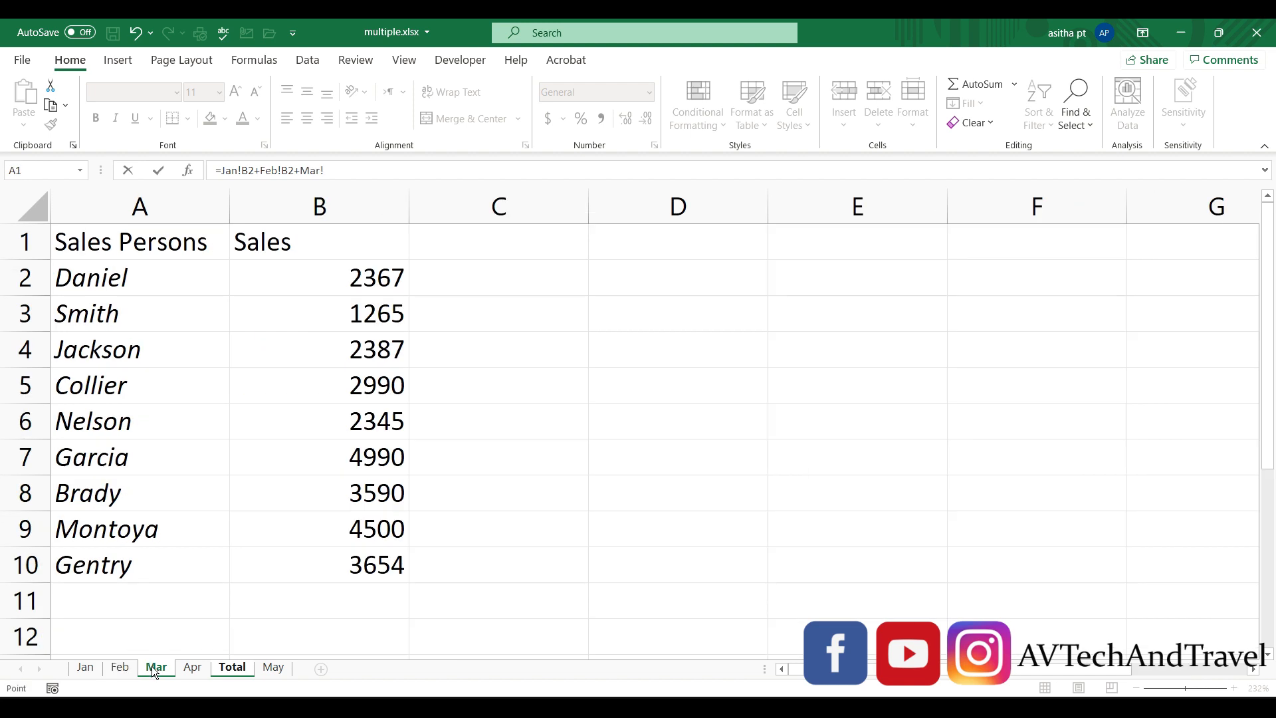
{"action": "left_click", "coordinate": [347, 276]}
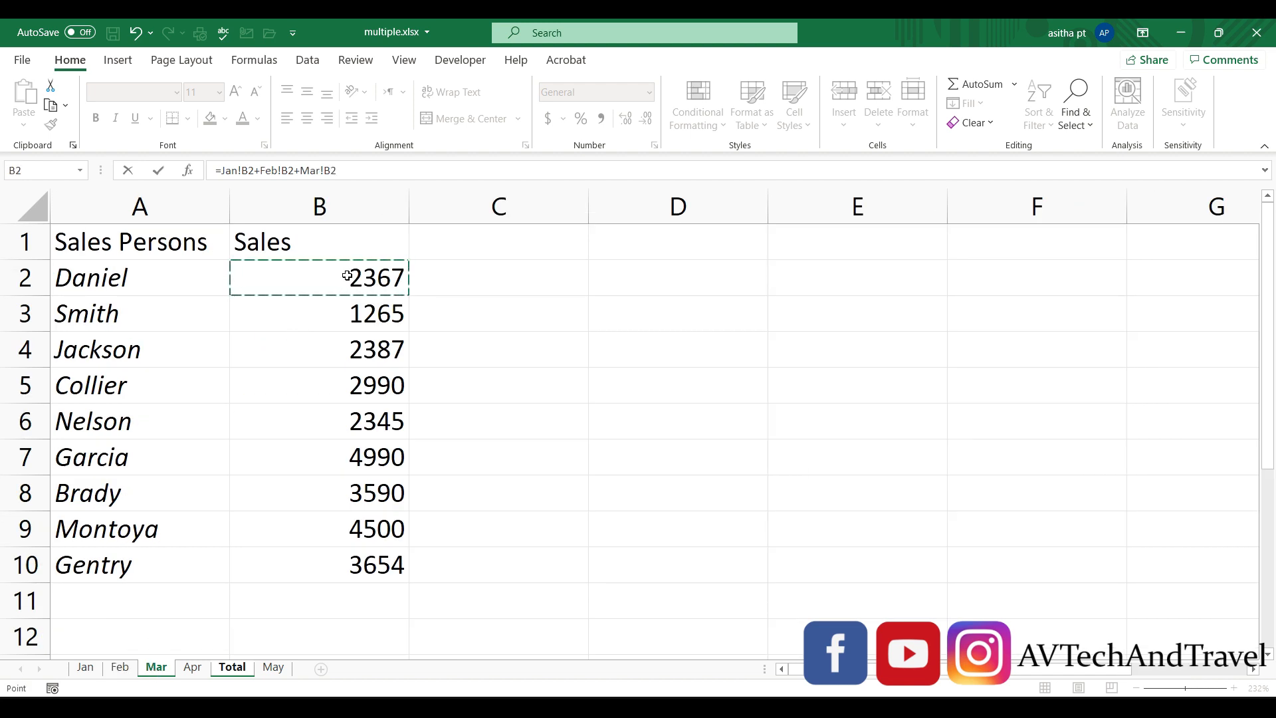
{"action": "type", "text": "+"}
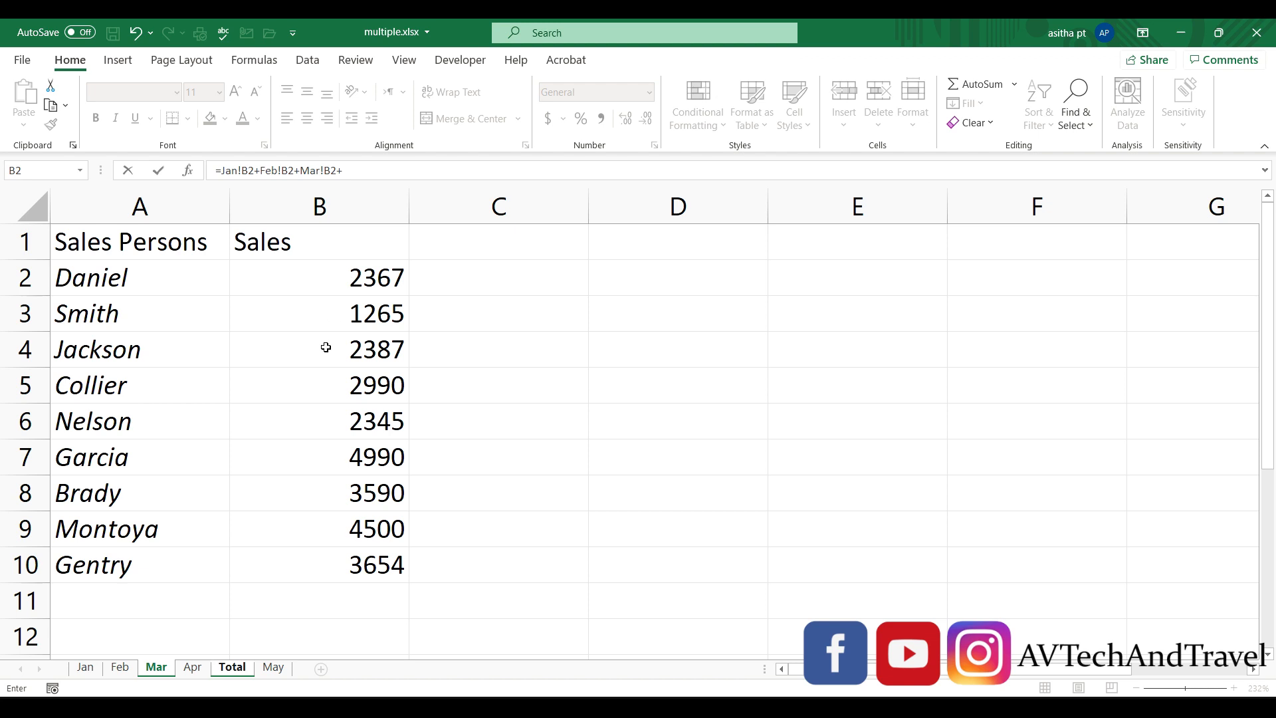
{"action": "left_click", "coordinate": [192, 666]}
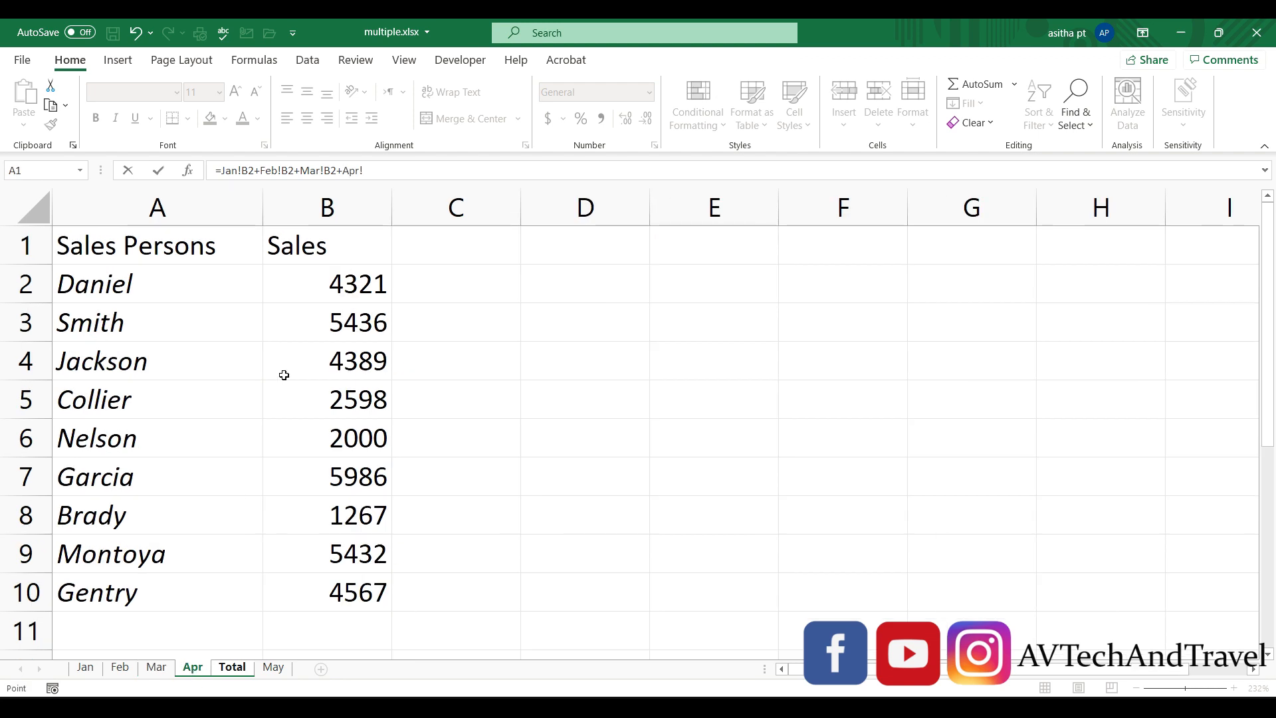
{"action": "left_click", "coordinate": [319, 292]}
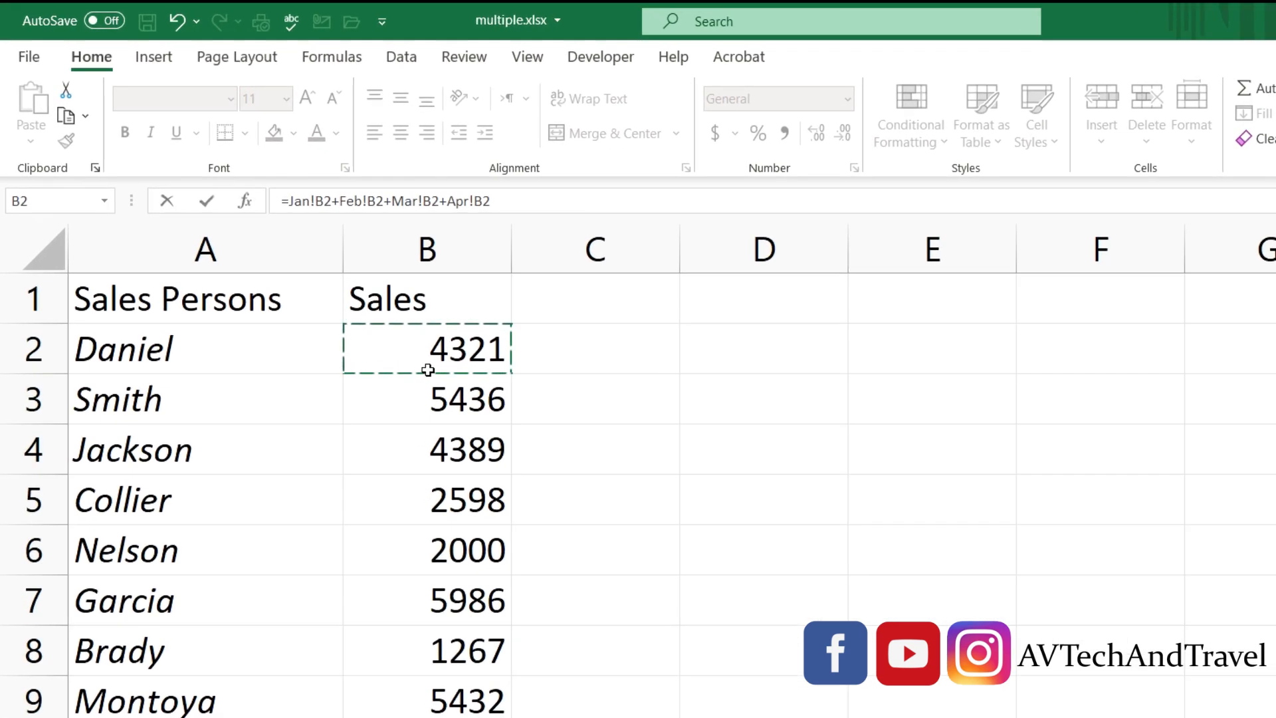
{"action": "key", "text": "Return"}
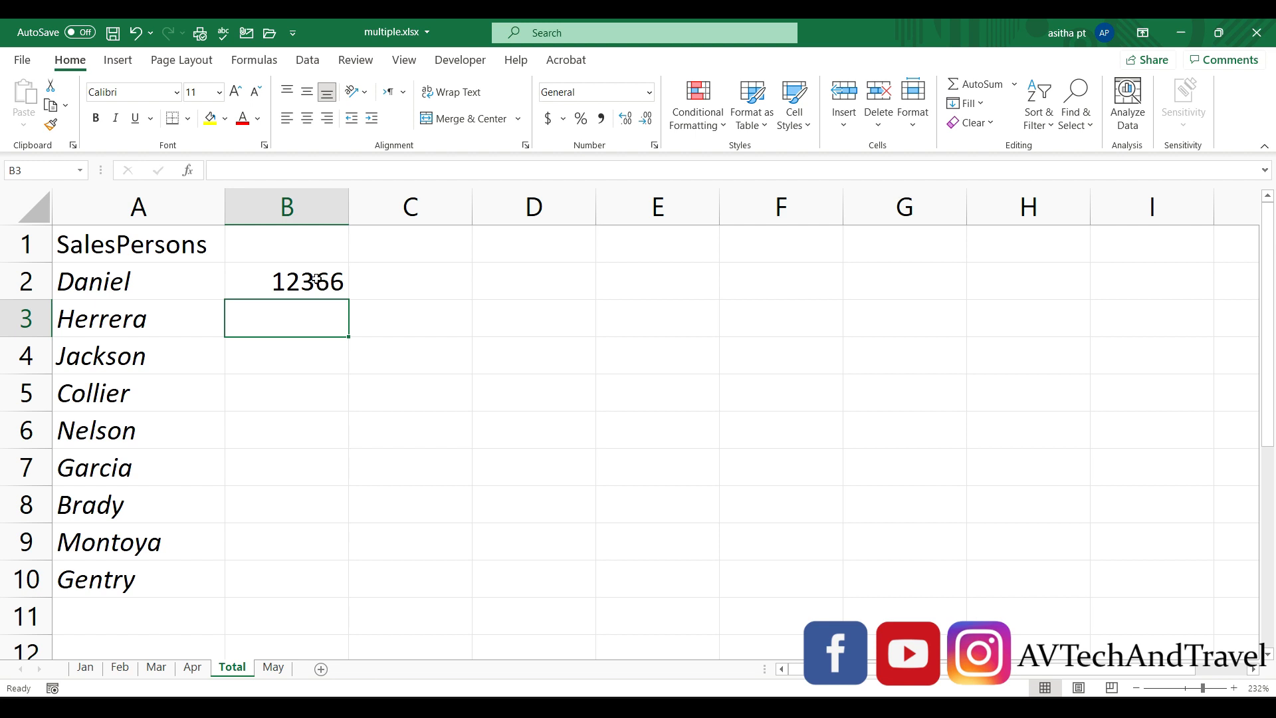
- Delete the entire addition formula from cell B2 of the Total sheet
{"action": "double_click", "coordinate": [323, 287]}
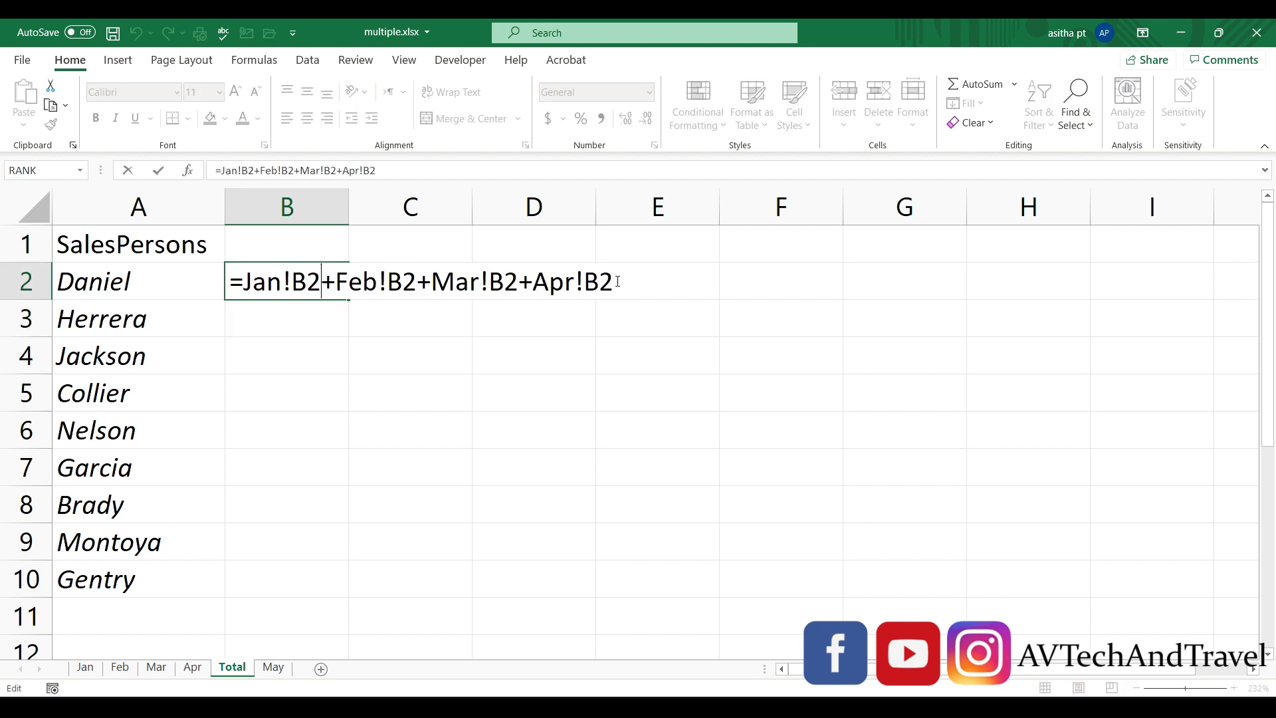
{"action": "left_click", "coordinate": [617, 281]}
{"action": "key", "text": "BackSpace"}
{"action": "key", "text": "BackSpace"}
{"action": "key", "text": "BackSpace"}
{"action": "key", "text": "BackSpace"}
{"action": "key", "text": "BackSpace"}
{"action": "key", "text": "BackSpace"}
{"action": "key", "text": "BackSpace"}
{"action": "key", "text": "BackSpace"}
{"action": "key", "text": "BackSpace"}
{"action": "key", "text": "BackSpace"}
{"action": "key", "text": "BackSpace"}
{"action": "key", "text": "BackSpace"}
{"action": "key", "text": "BackSpace"}
{"action": "key", "text": "BackSpace"}
{"action": "key", "text": "BackSpace"}
{"action": "key", "text": "BackSpace"}
{"action": "key", "text": "BackSpace"}
{"action": "key", "text": "BackSpace"}
{"action": "key", "text": "BackSpace"}
{"action": "key", "text": "BackSpace"}
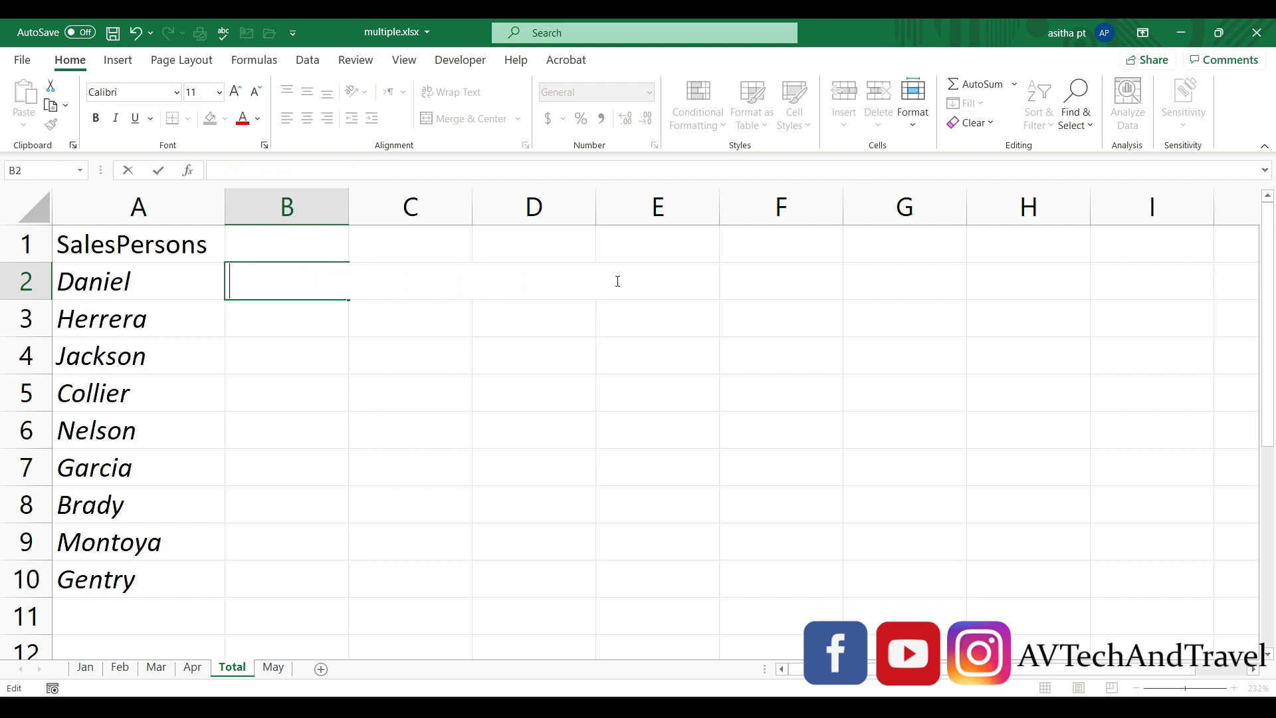
{"action": "left_click", "coordinate": [91, 667]}
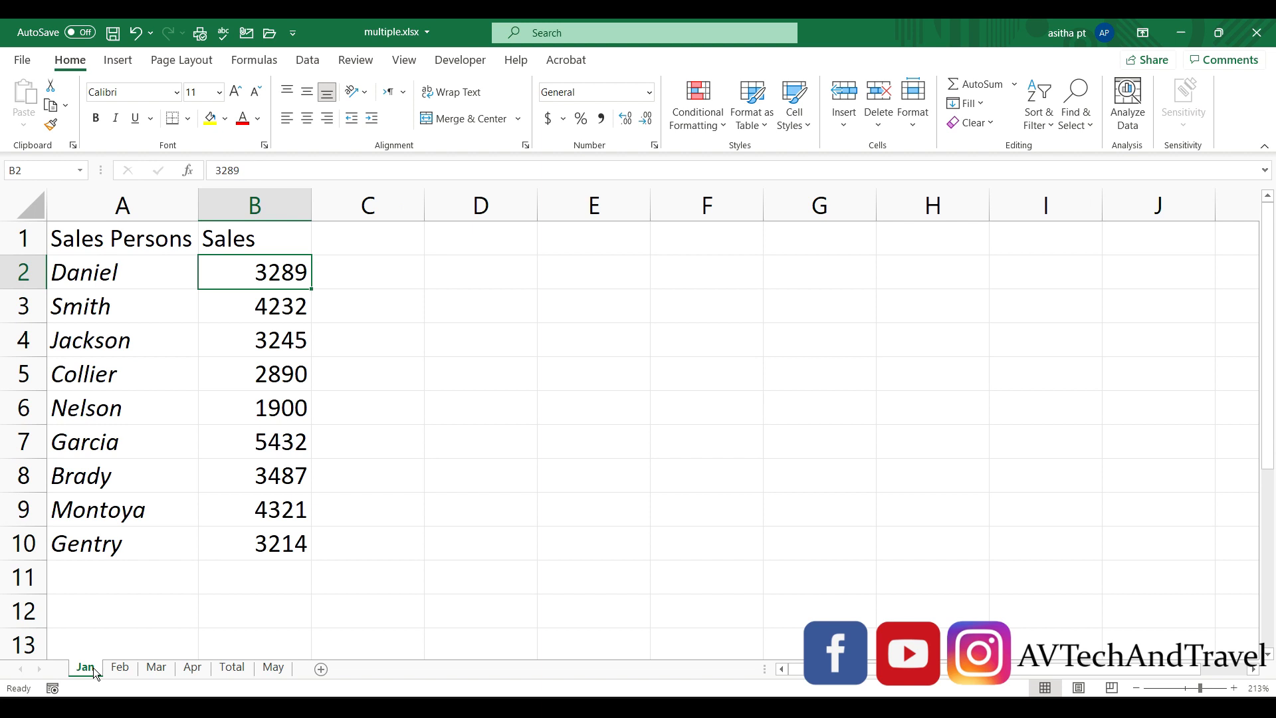
- Enter a SUM formula in cell B2 of the Total sheet that adds B2 across sheets Jan to Apr, =SUM(Jan:Apr!B2)
{"action": "left_click", "coordinate": [239, 667]}
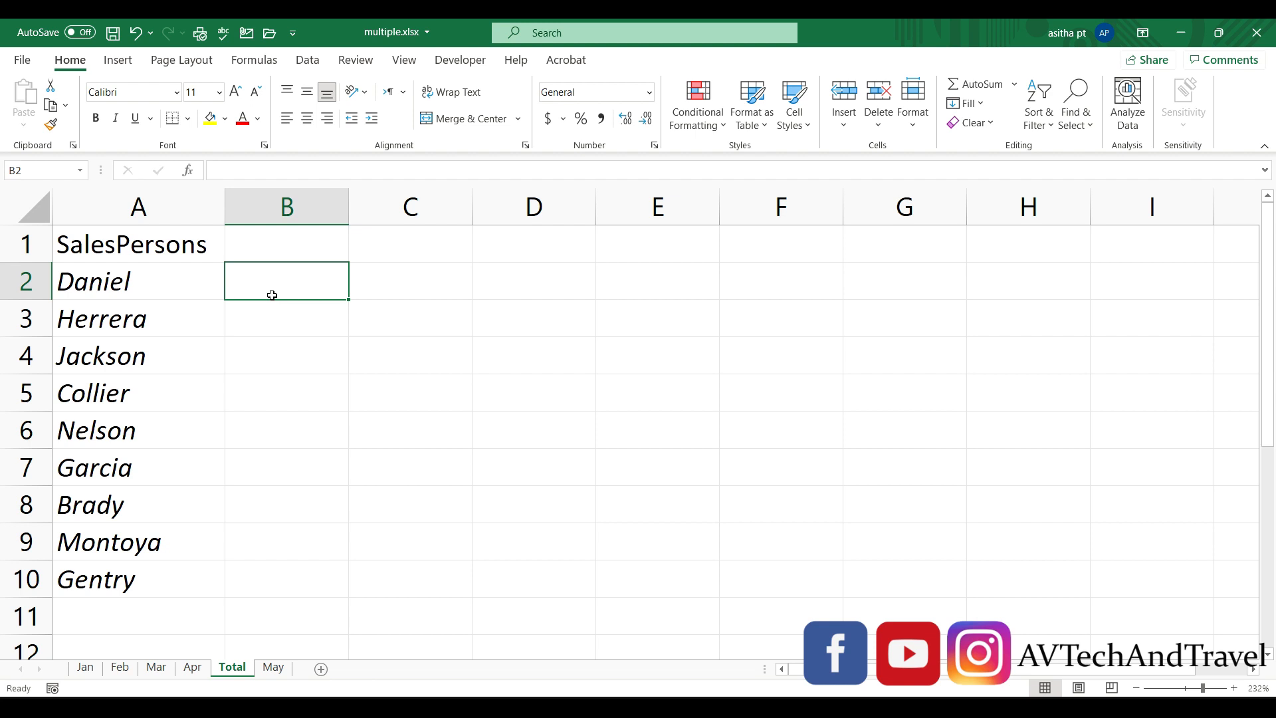
{"action": "type", "text": "="}
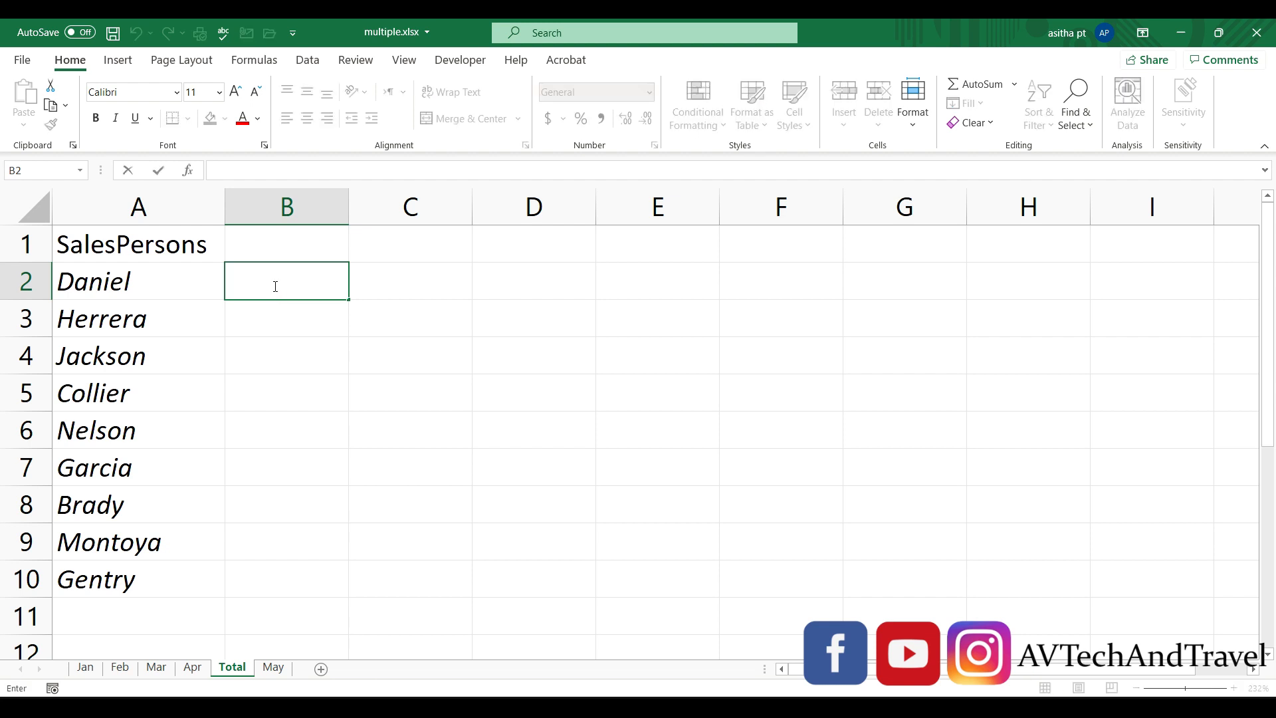
{"action": "type", "text": "s"}
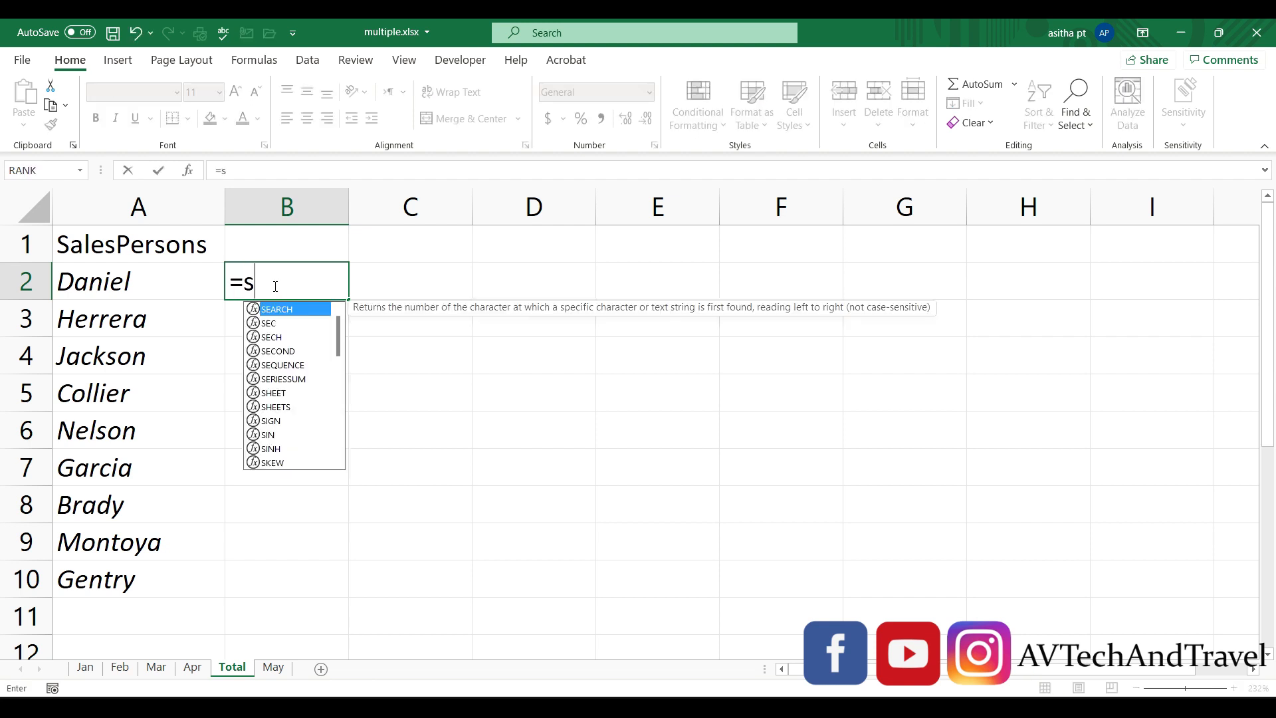
{"action": "type", "text": "um("}
{"action": "key", "text": "BackSpace"}
{"action": "type", "text": "("}
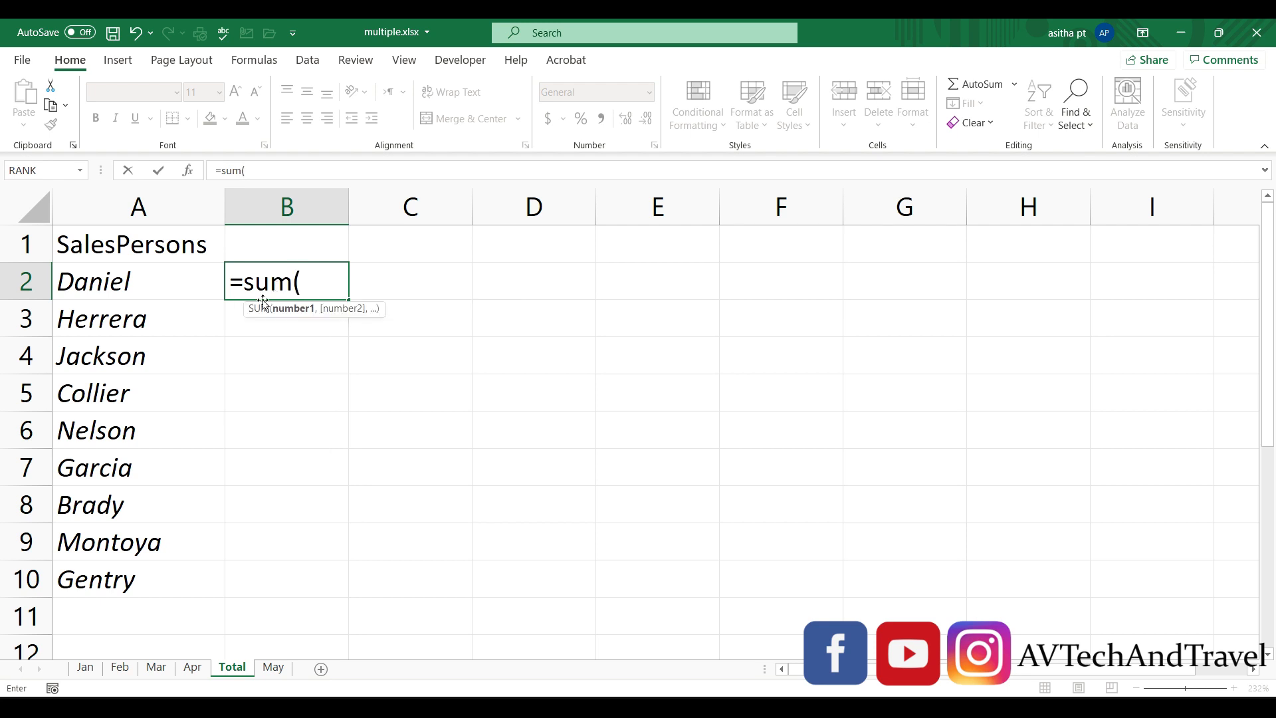
{"action": "left_click", "coordinate": [91, 667]}
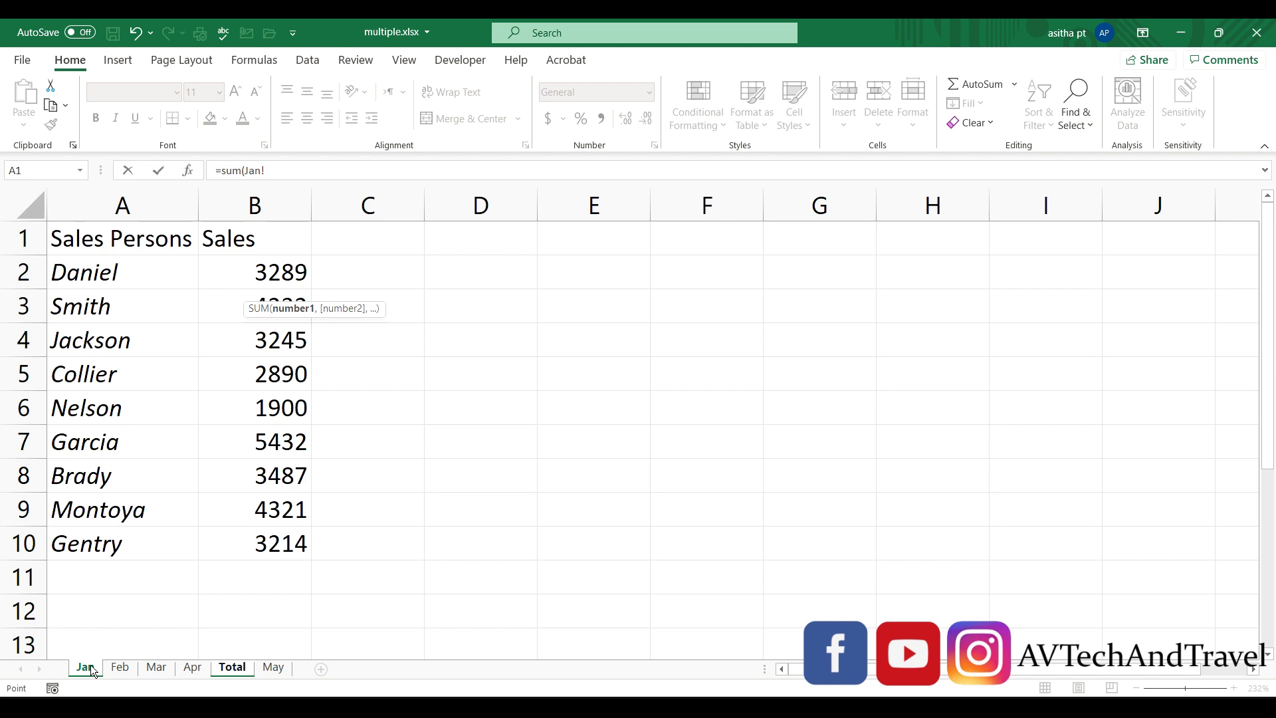
{"action": "left_click", "coordinate": [277, 276]}
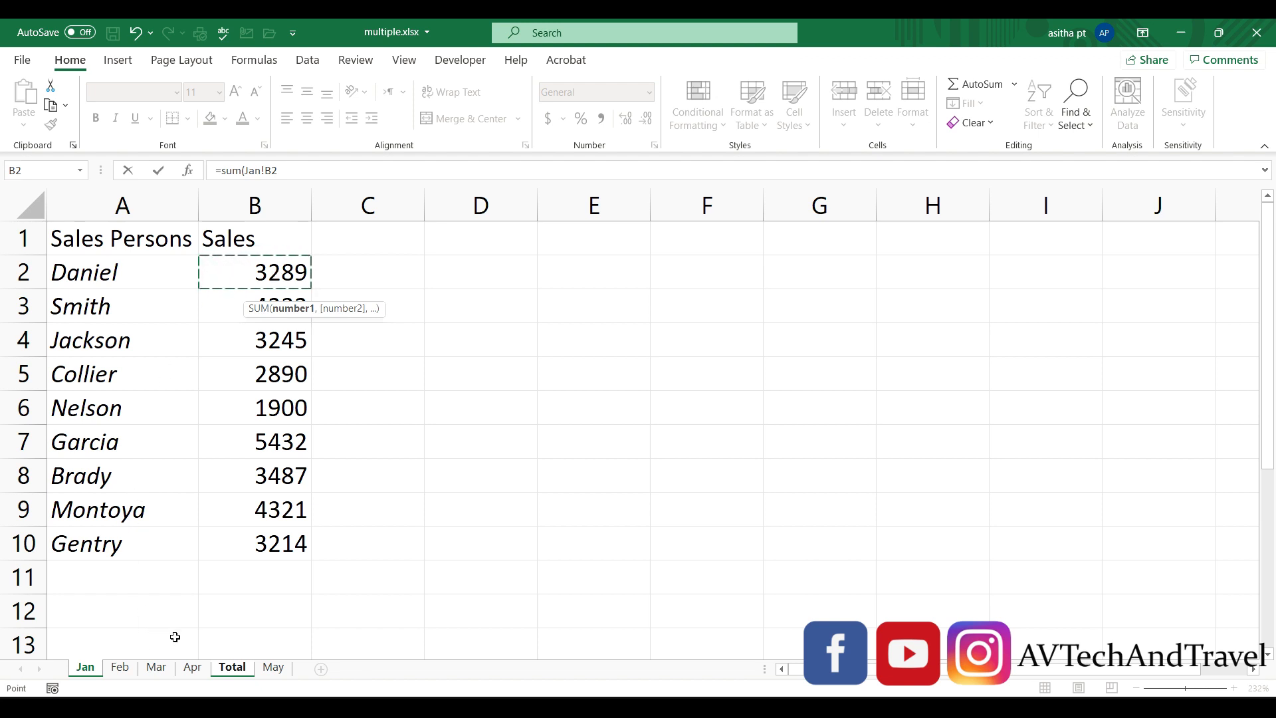
{"action": "left_click", "coordinate": [193, 668], "text": "shift"}
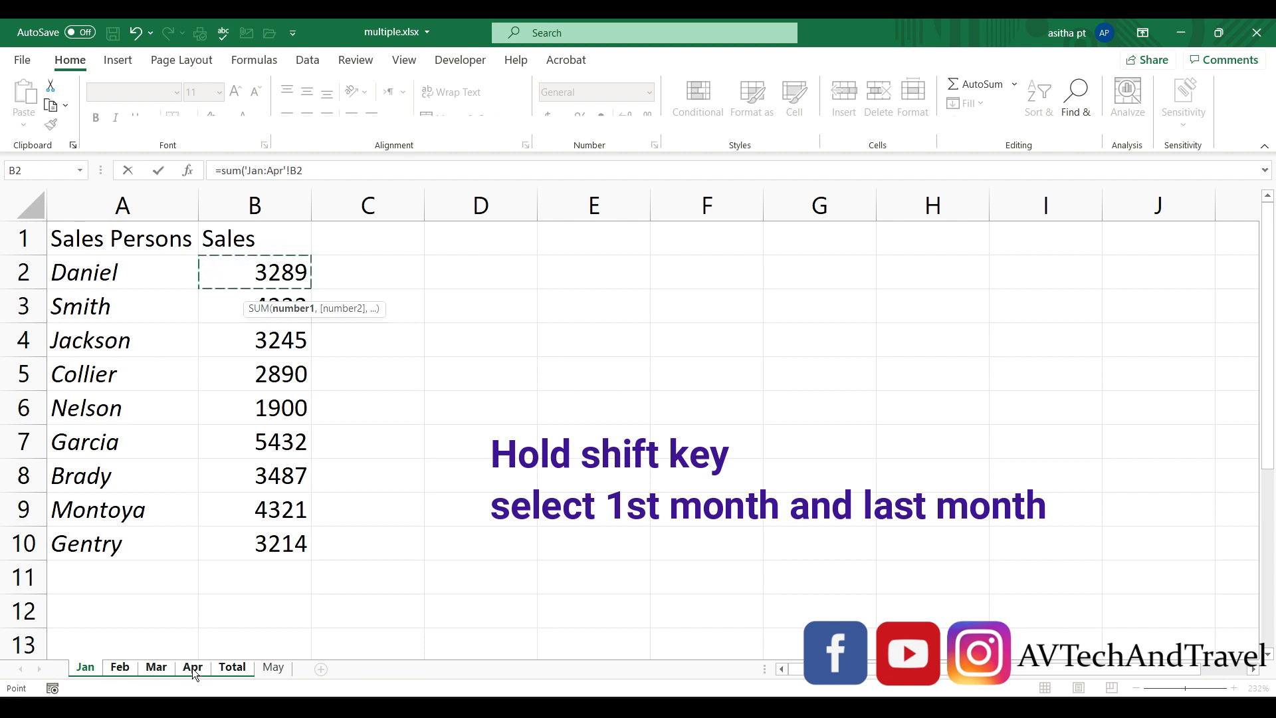
{"action": "key", "text": "Return"}
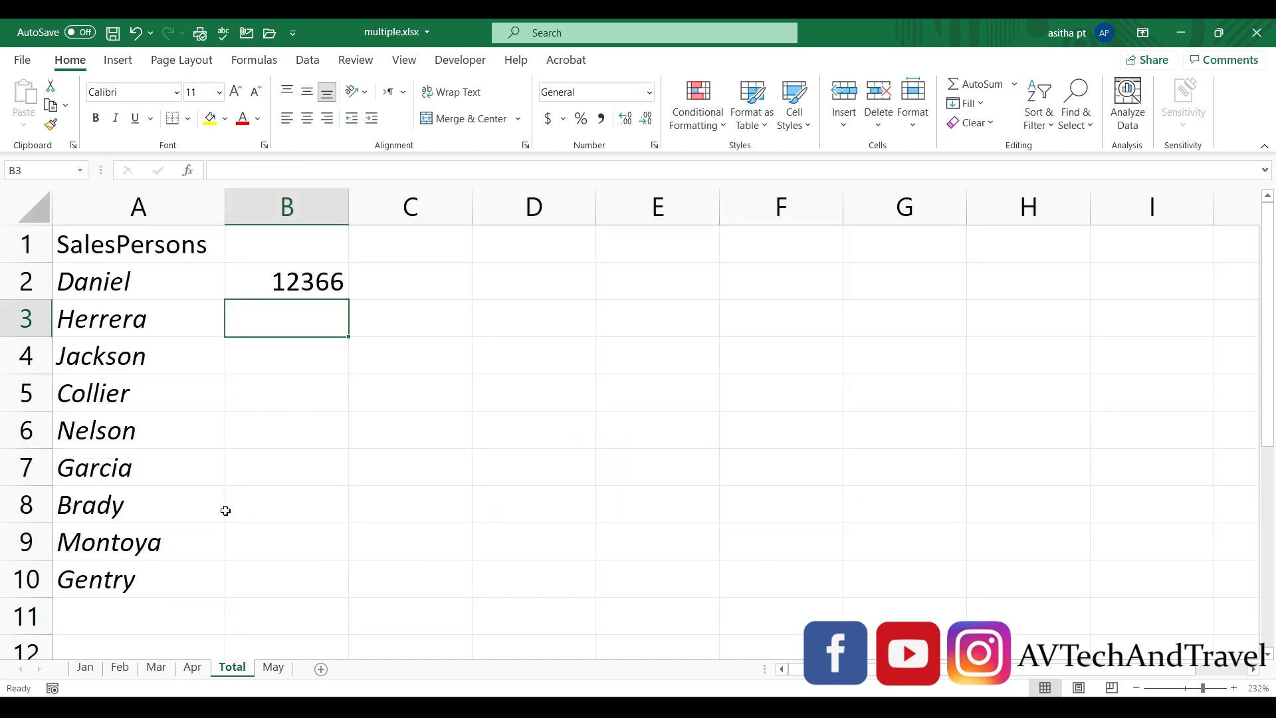
- Fill the SUM formula from B2 down through B10 on the Total sheet for the remaining salespersons
{"action": "left_click", "coordinate": [334, 276]}
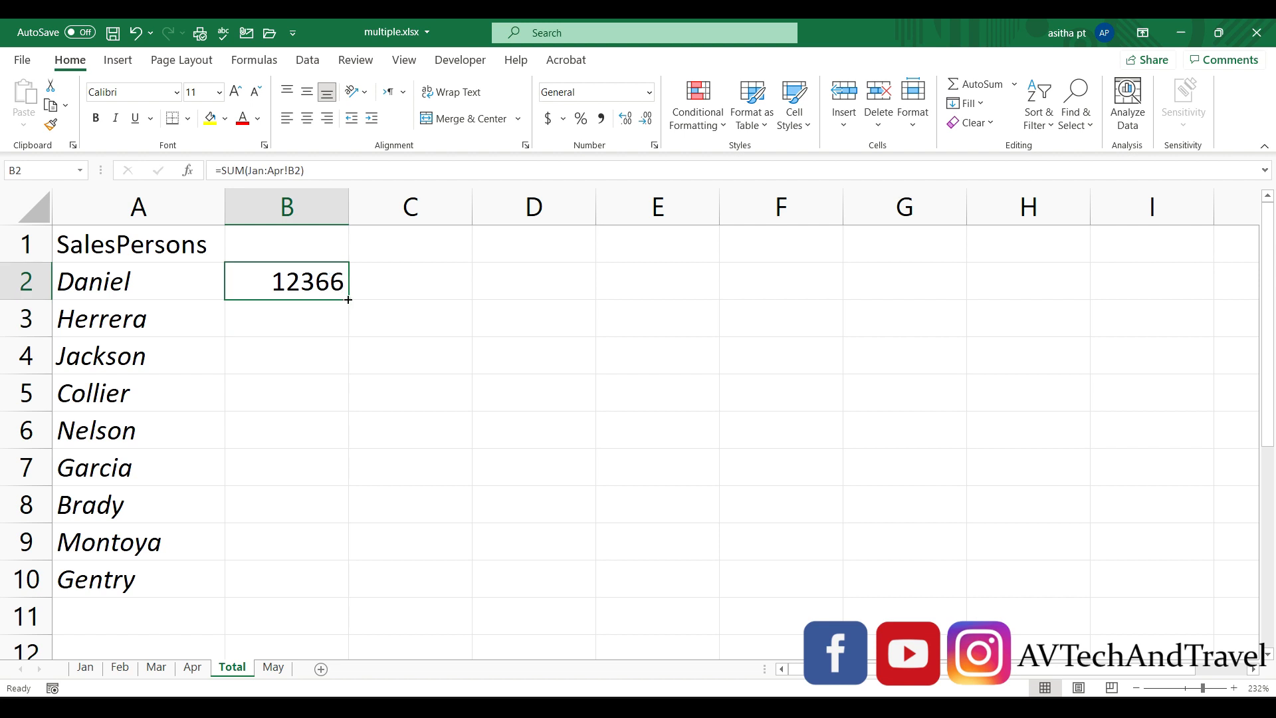
{"action": "double_click", "coordinate": [348, 300]}
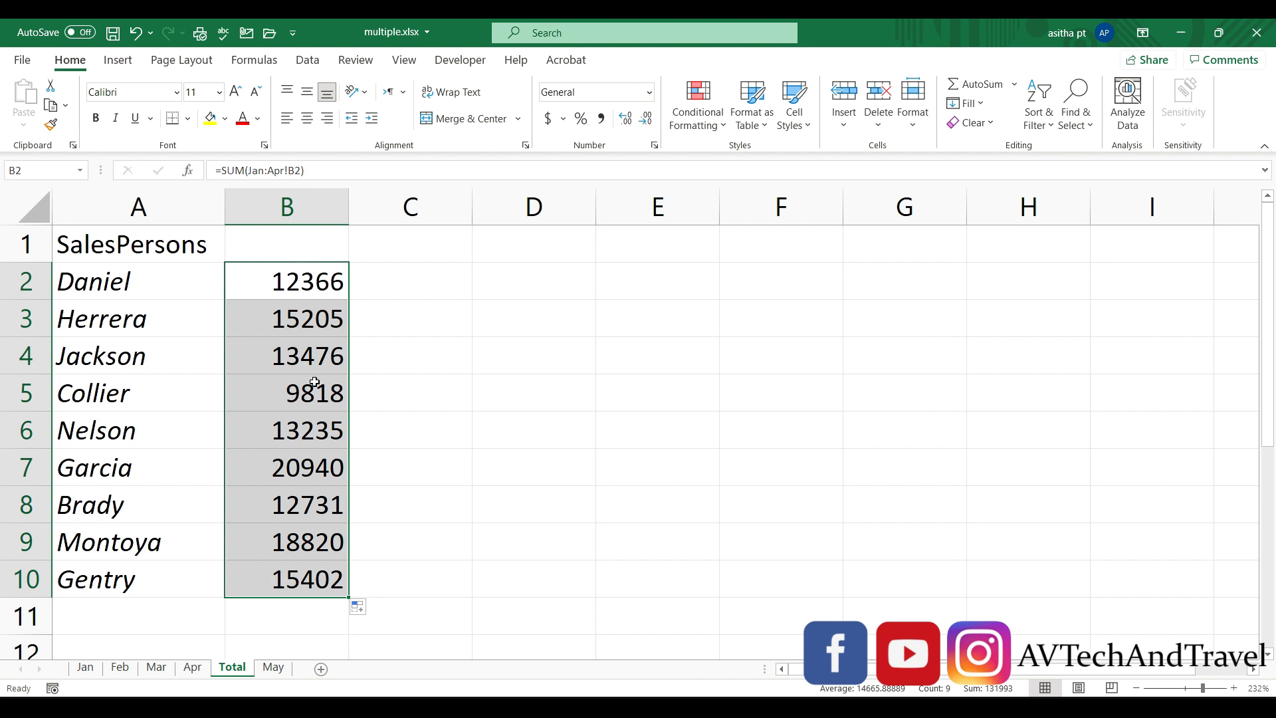
{"action": "left_click", "coordinate": [518, 362]}
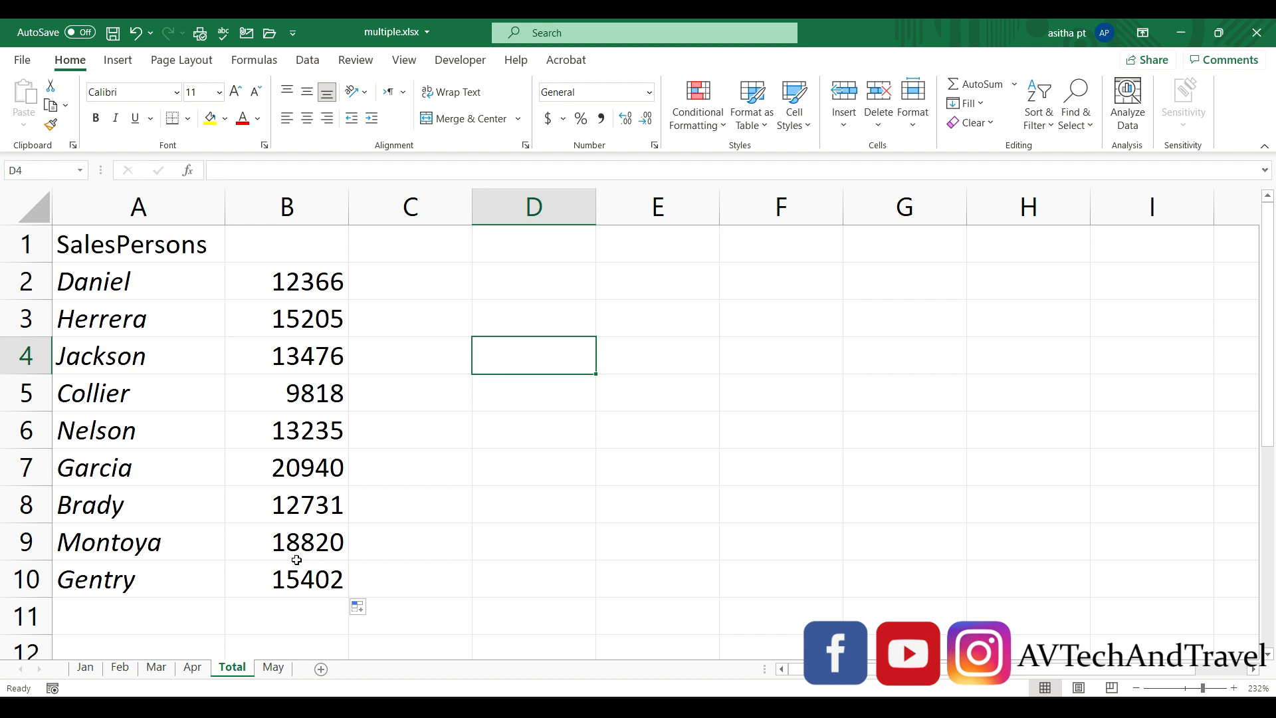
- Compare the sales data on the May sheet with the totals on the Total sheet
{"action": "left_click", "coordinate": [277, 668]}
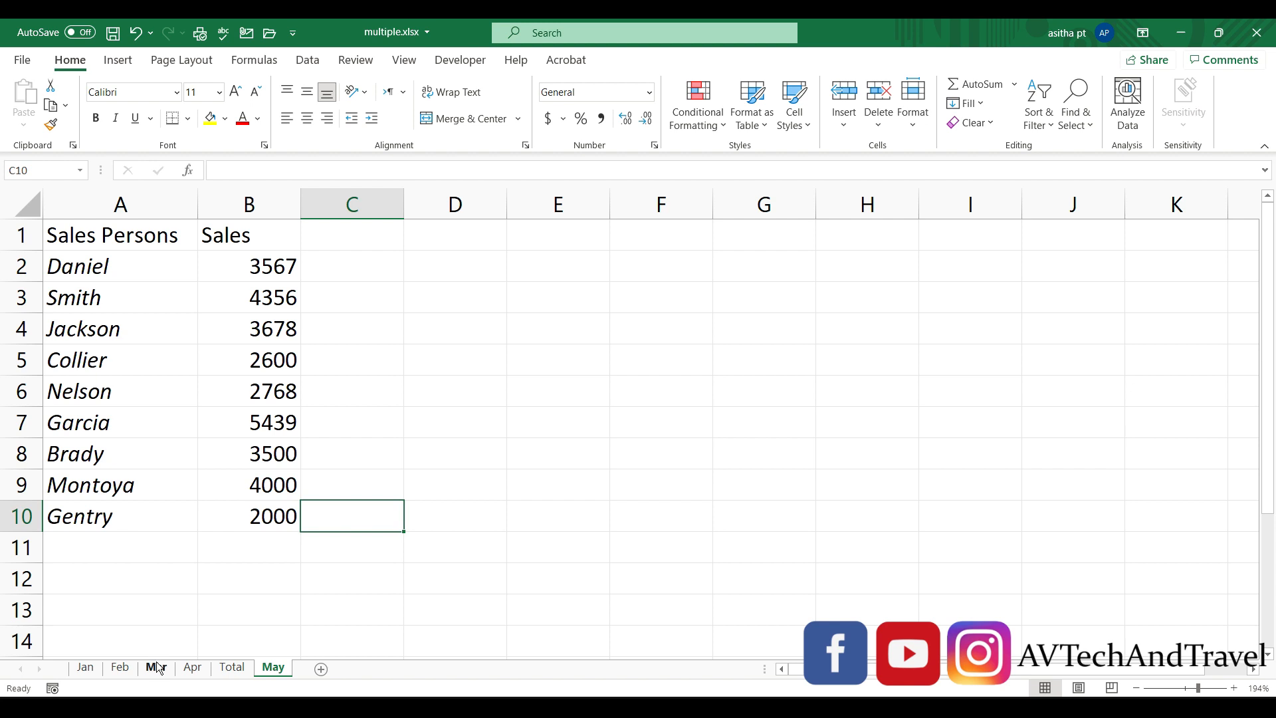
{"action": "left_click", "coordinate": [223, 667]}
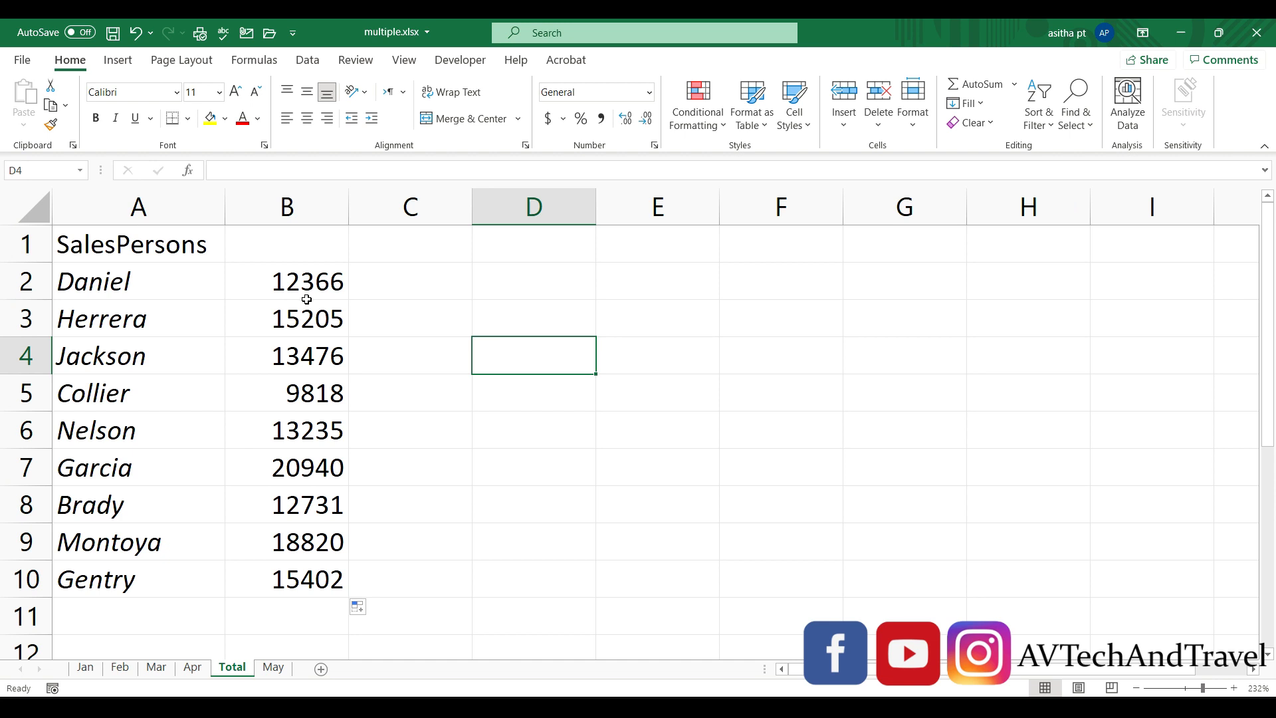
{"action": "left_click", "coordinate": [275, 670]}
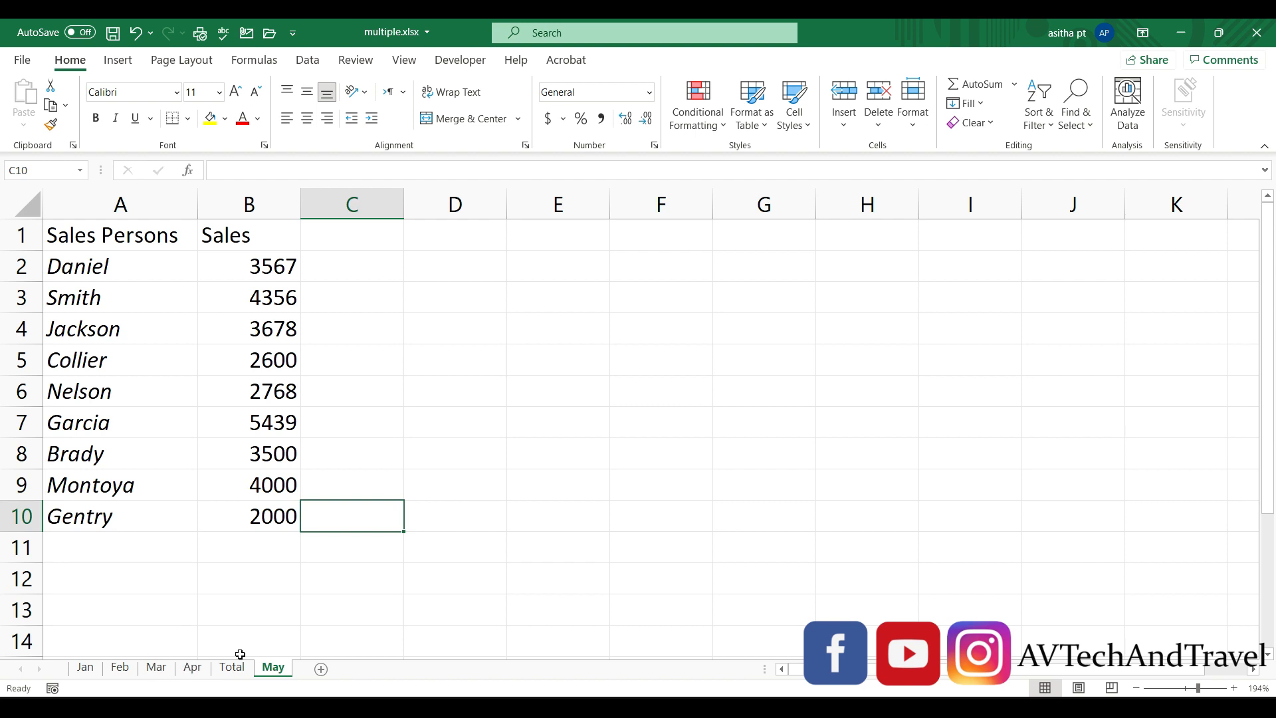
- Move the May sheet between the Mar and Apr sheets and check the updated sums on the Total sheet
{"action": "mouse_move", "coordinate": [274, 666]}
{"action": "left_mouse_down"}
{"action": "mouse_move", "coordinate": [249, 616]}
{"action": "mouse_move", "coordinate": [208, 641]}
{"action": "mouse_move", "coordinate": [208, 669]}
{"action": "left_mouse_up"}
{"action": "left_click", "coordinate": [271, 668]}
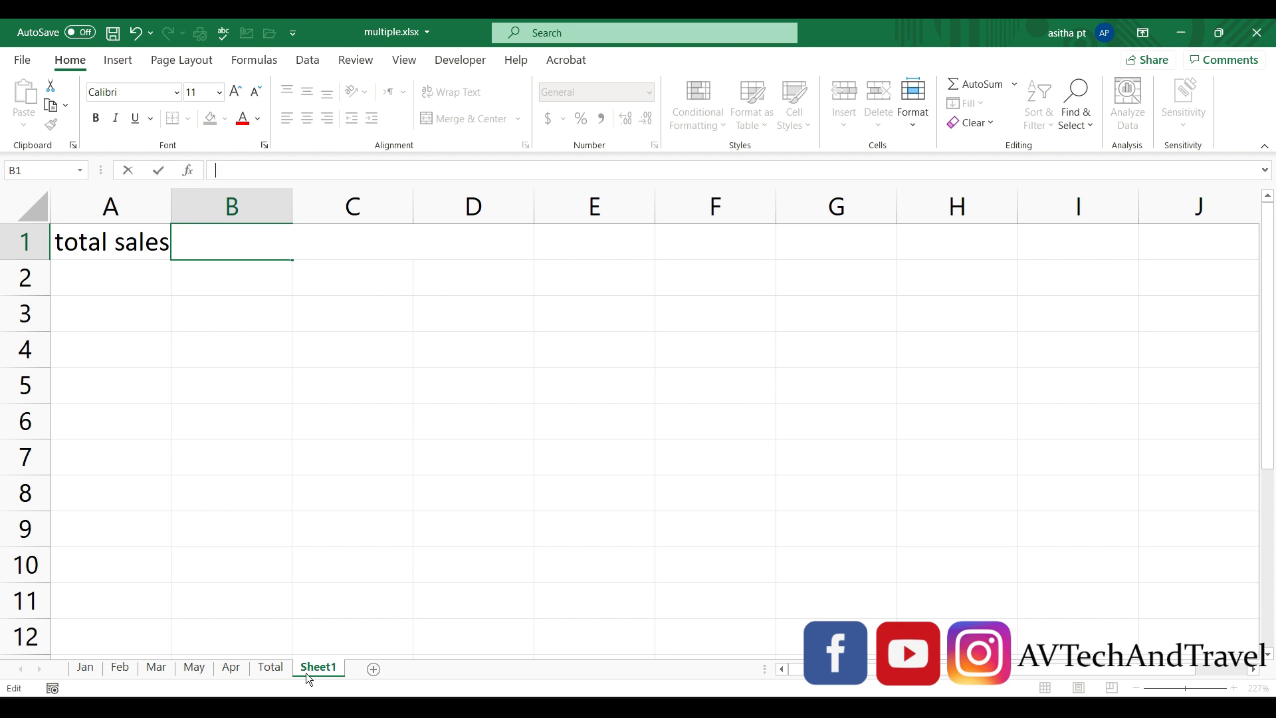
- Enter a formula in cell B1 of Sheet1 that sums B2:B10 across sheets Jan to Apr, =SUM('Jan:Apr'!B2:B10)
{"action": "left_click", "coordinate": [277, 671]}
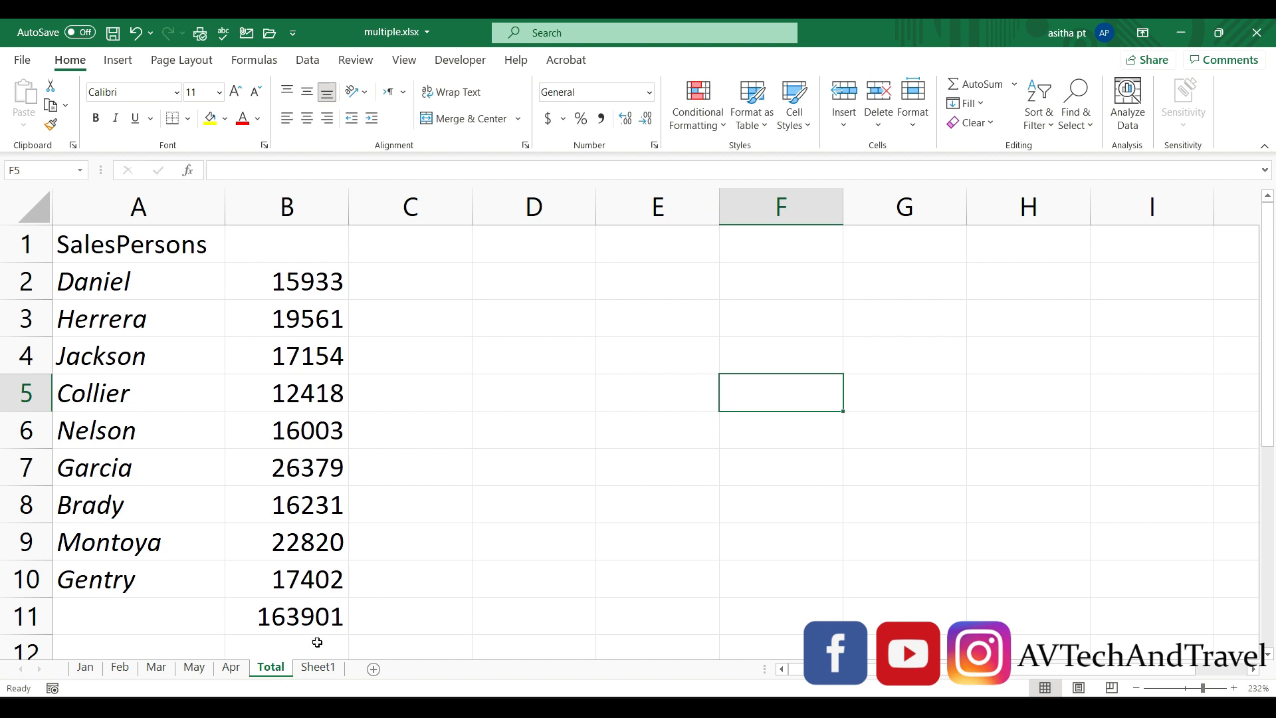
{"action": "left_click", "coordinate": [322, 671]}
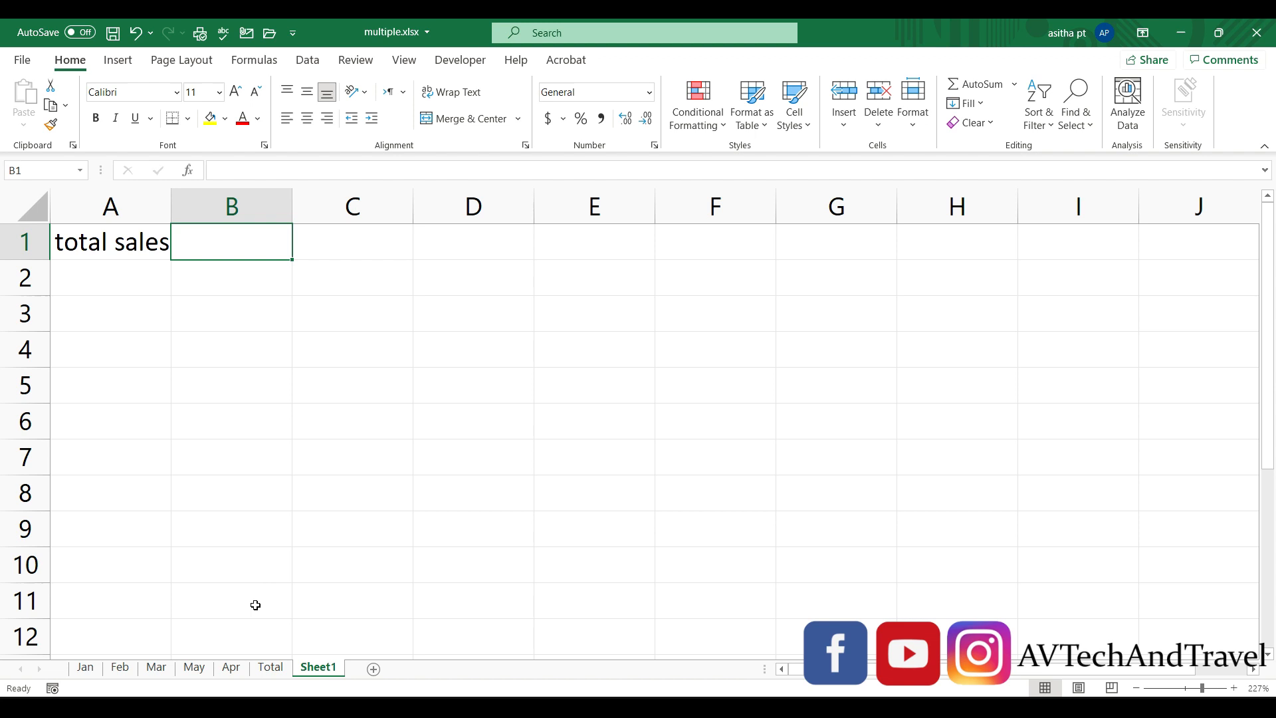
{"action": "left_click", "coordinate": [283, 671]}
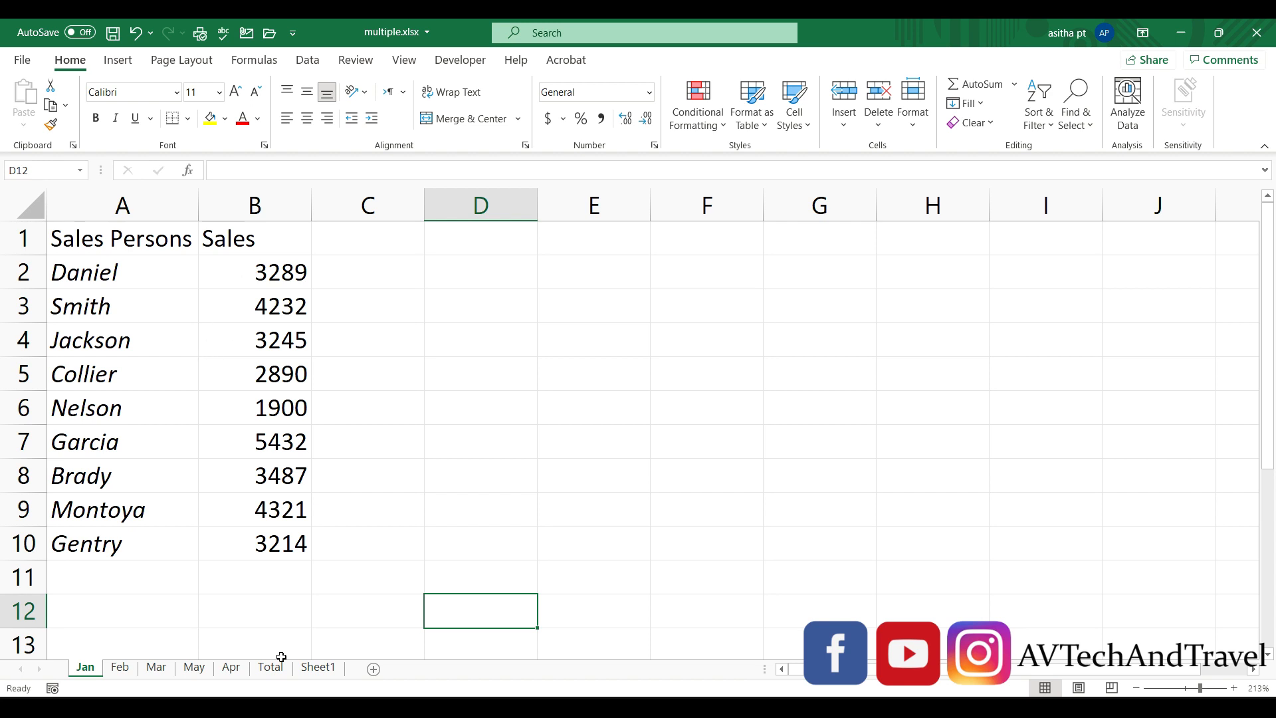
{"action": "left_click", "coordinate": [307, 670]}
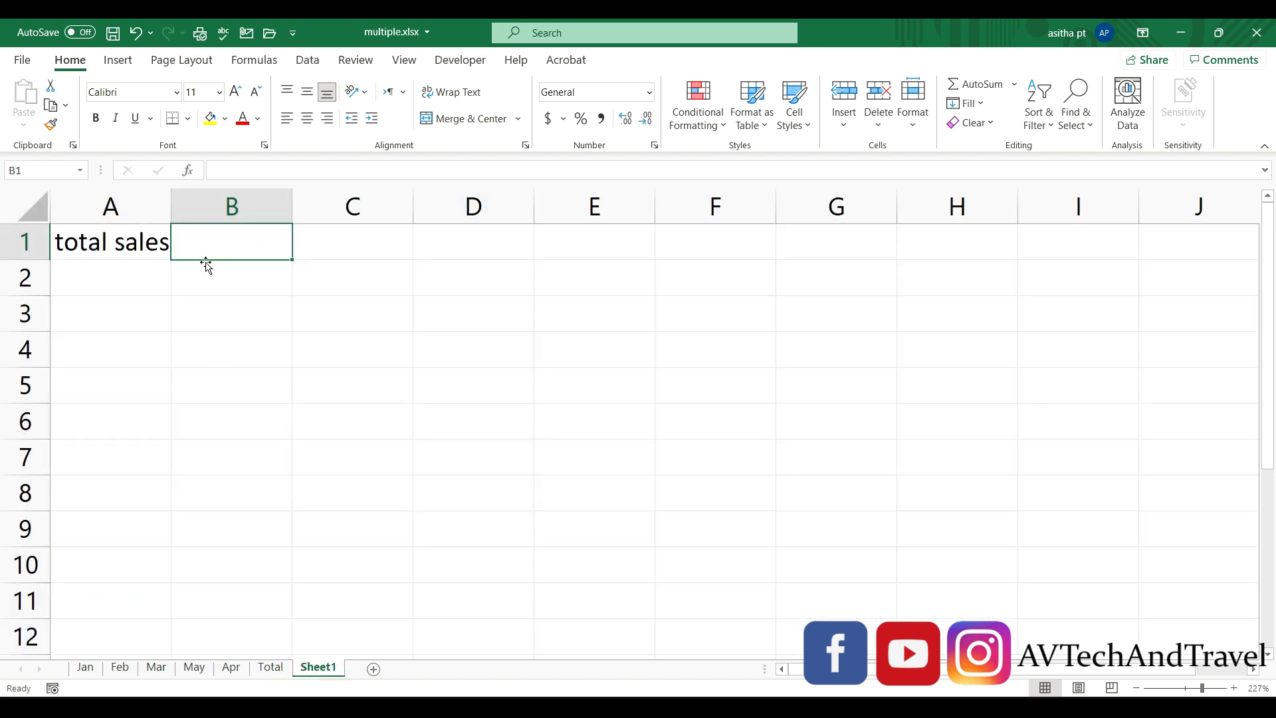
{"action": "double_click", "coordinate": [223, 246]}
{"action": "type", "text": "="}
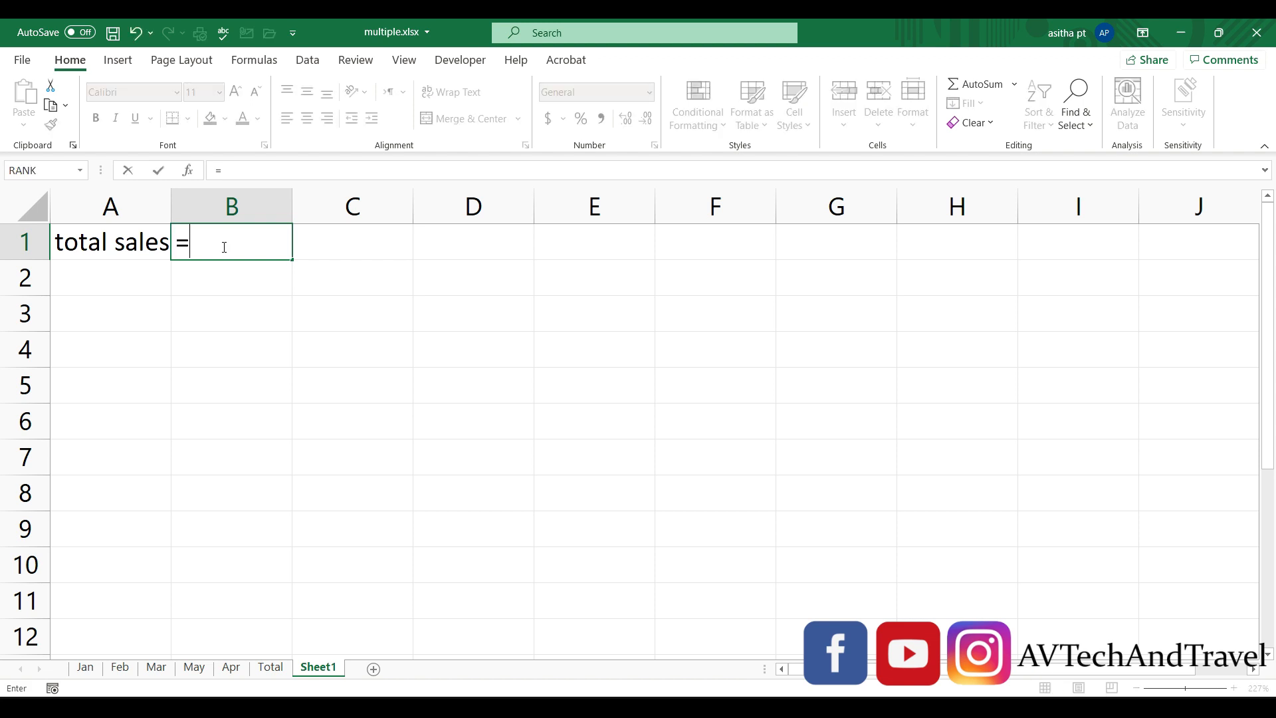
{"action": "type", "text": "sum("}
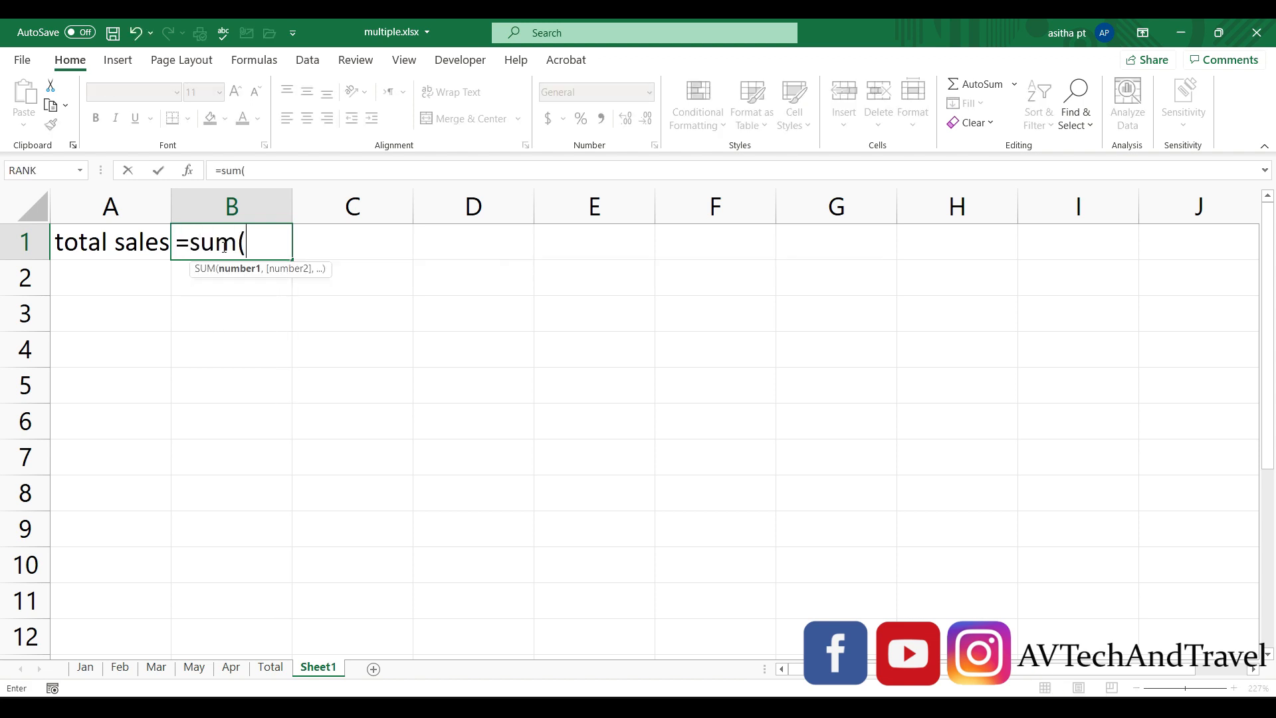
{"action": "left_click", "coordinate": [96, 669]}
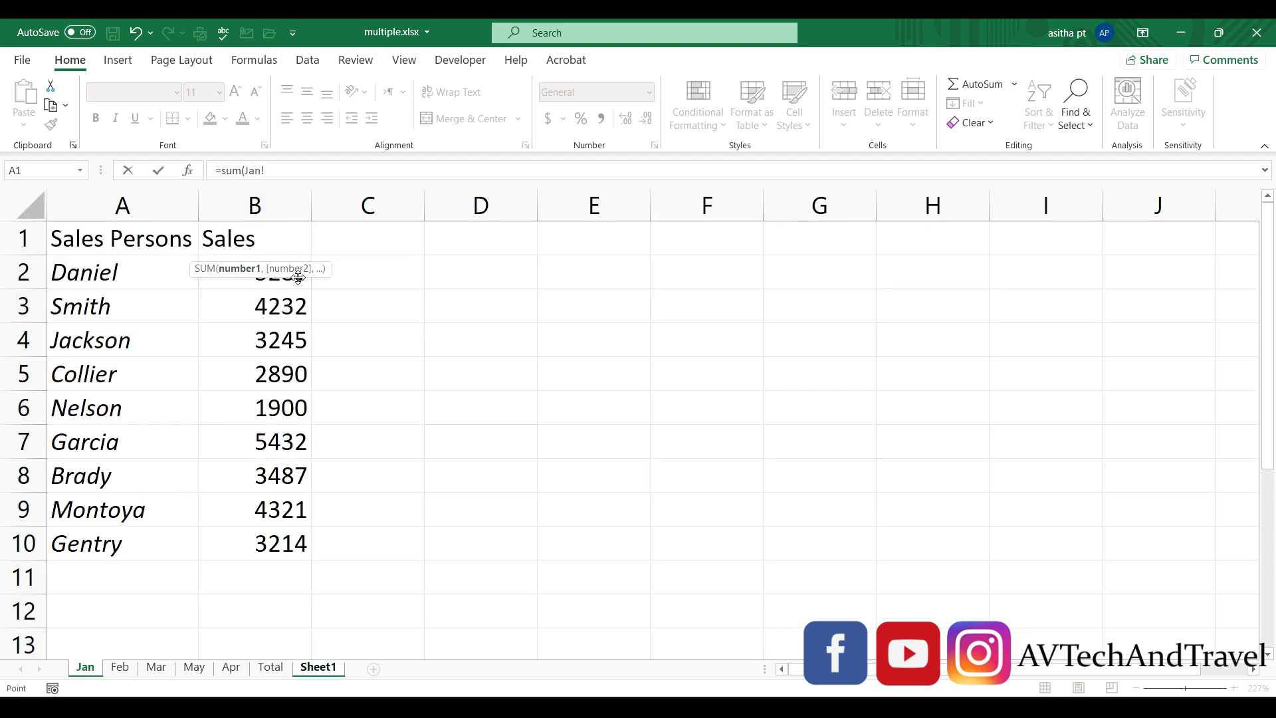
{"action": "left_click_drag", "start_coordinate": [299, 278], "coordinate": [305, 545]}
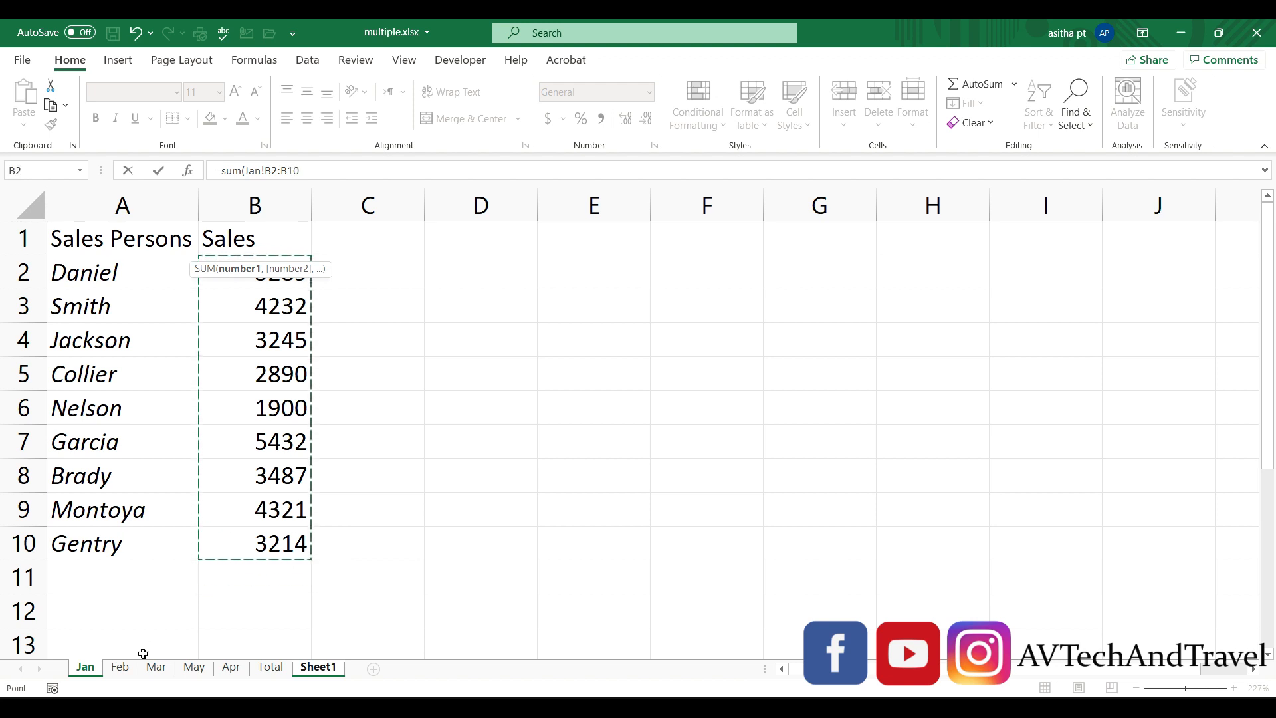
{"action": "left_click", "coordinate": [231, 669], "text": "shift"}
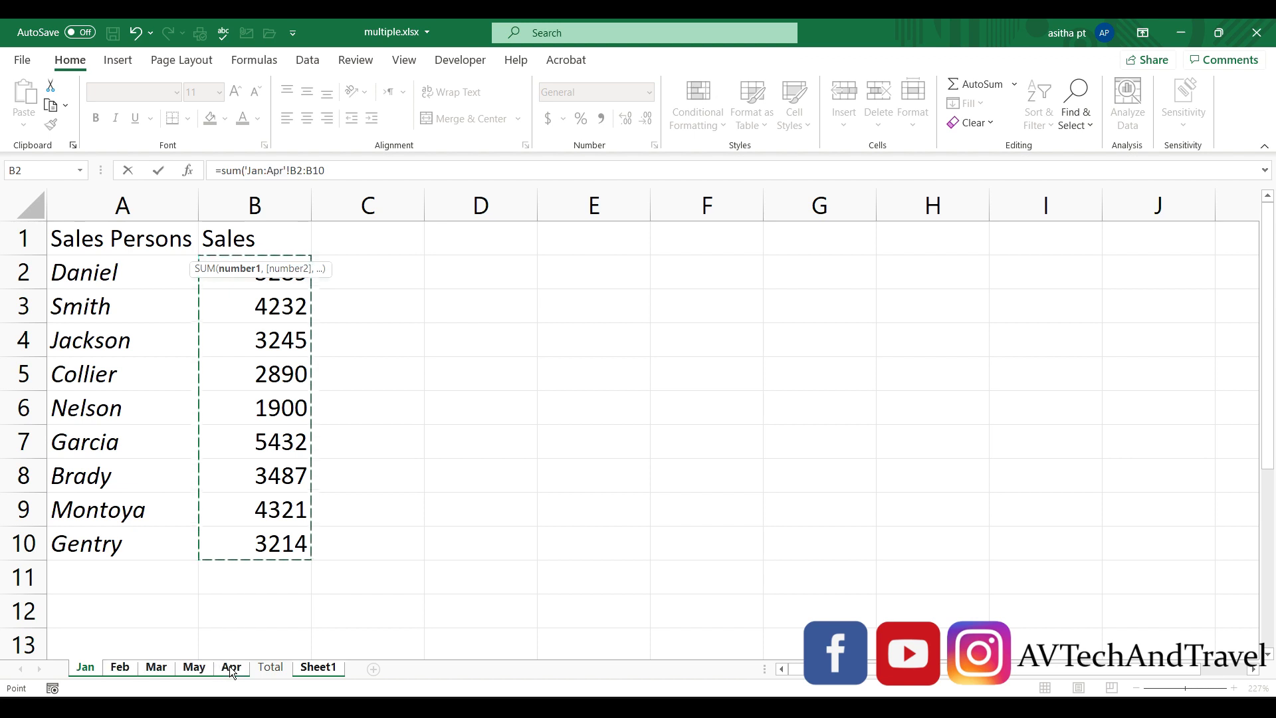
{"action": "key", "text": "Return"}
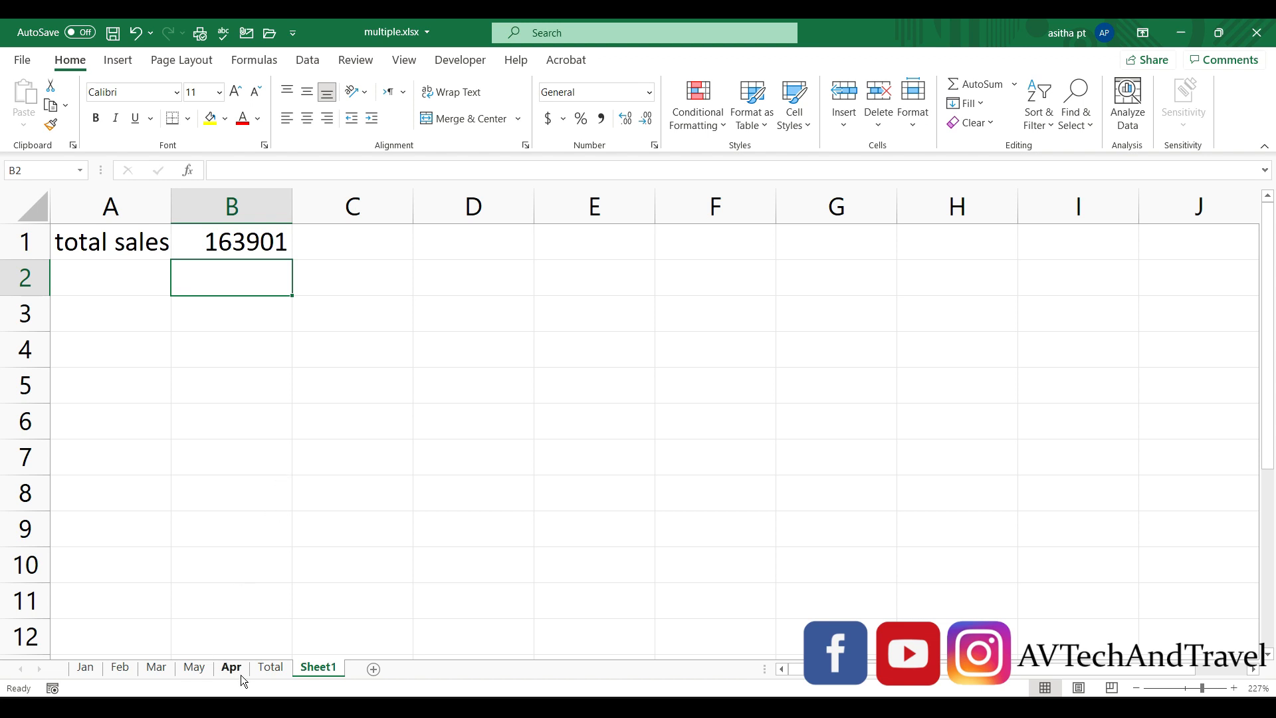
- AutoSum the salespersons' totals in B2:B10 into cell B11 of the Total sheet and compare the result with Sheet1
{"action": "left_click", "coordinate": [264, 669]}
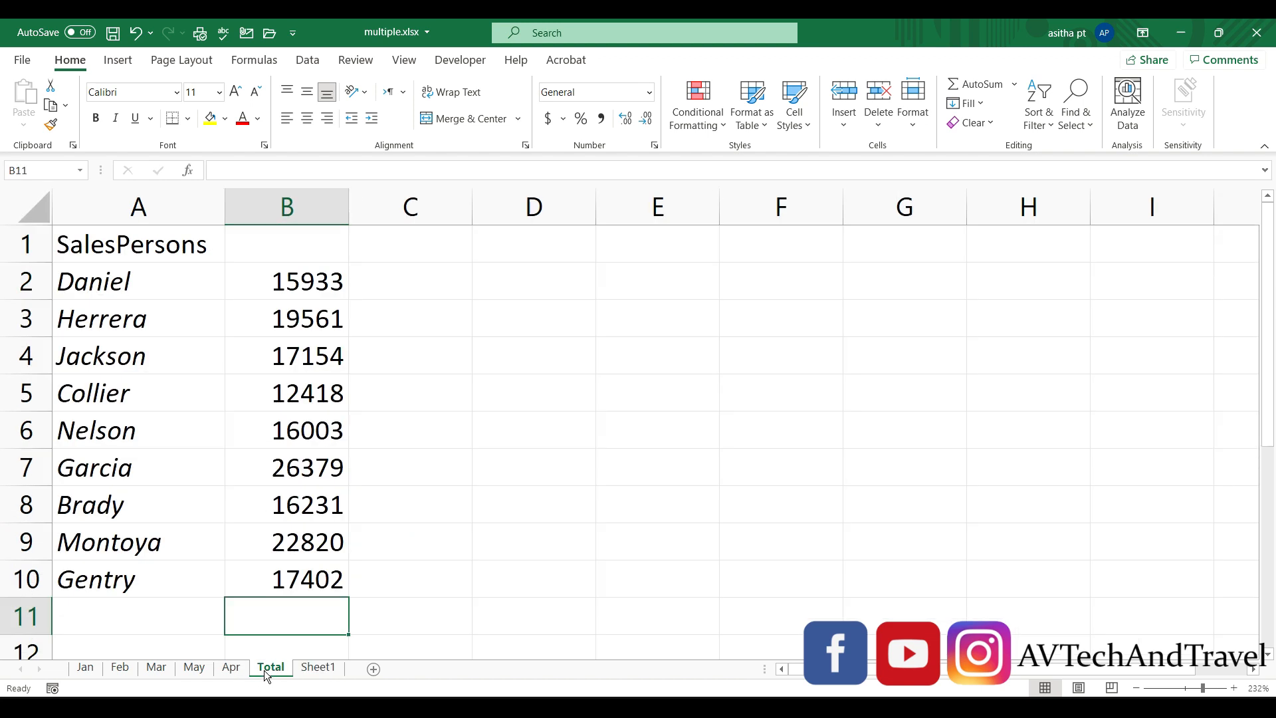
{"action": "left_click", "coordinate": [298, 277]}
{"action": "left_click_drag", "start_coordinate": [298, 277], "coordinate": [285, 607]}
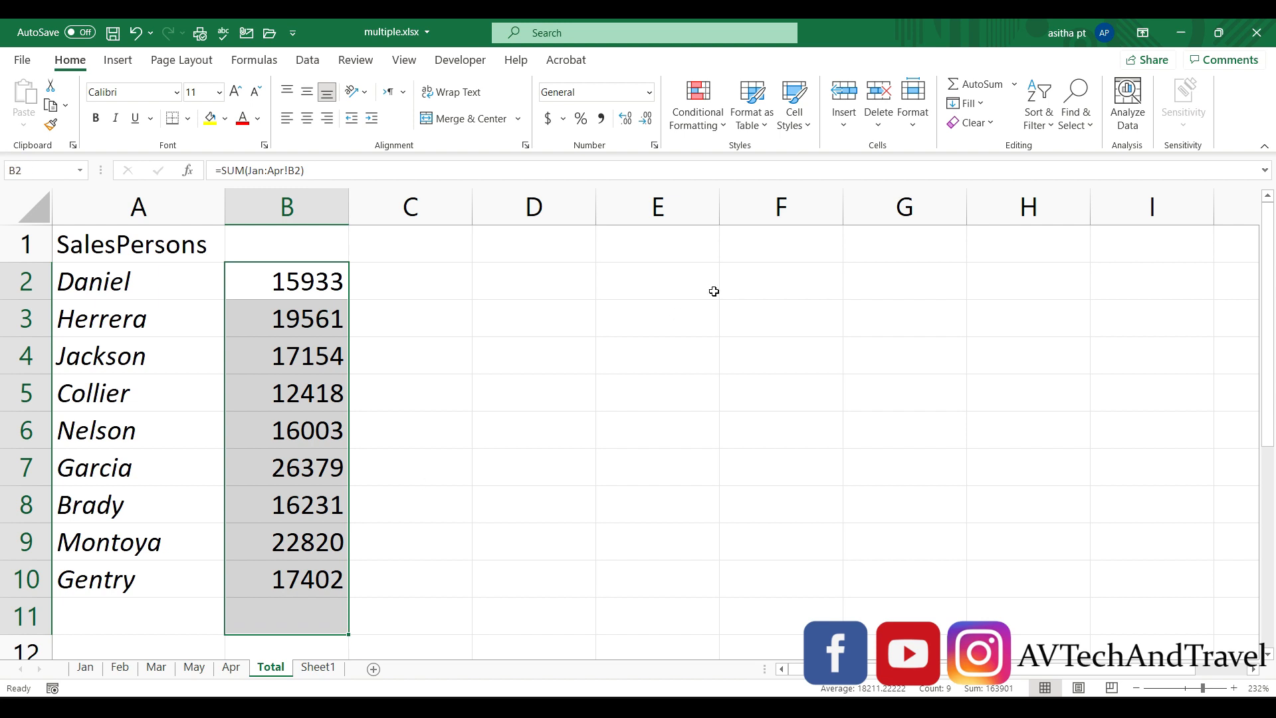
{"action": "left_click", "coordinate": [981, 89]}
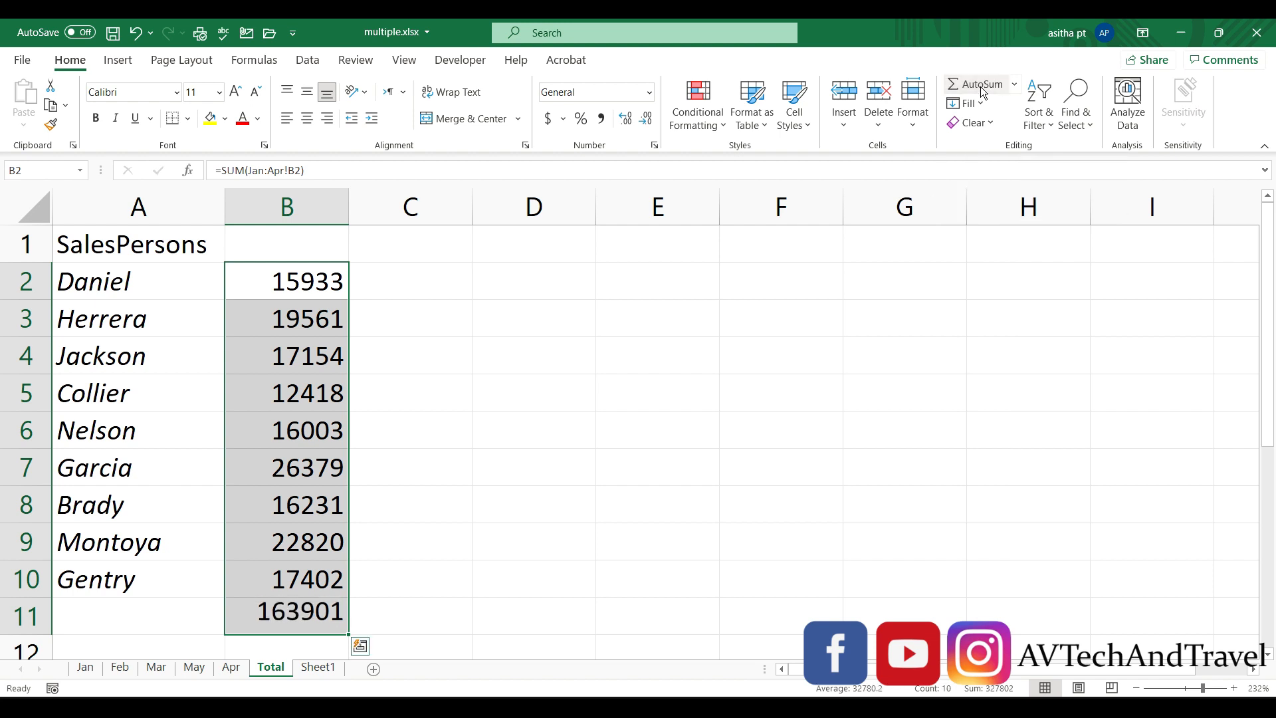
{"action": "left_click", "coordinate": [729, 398]}
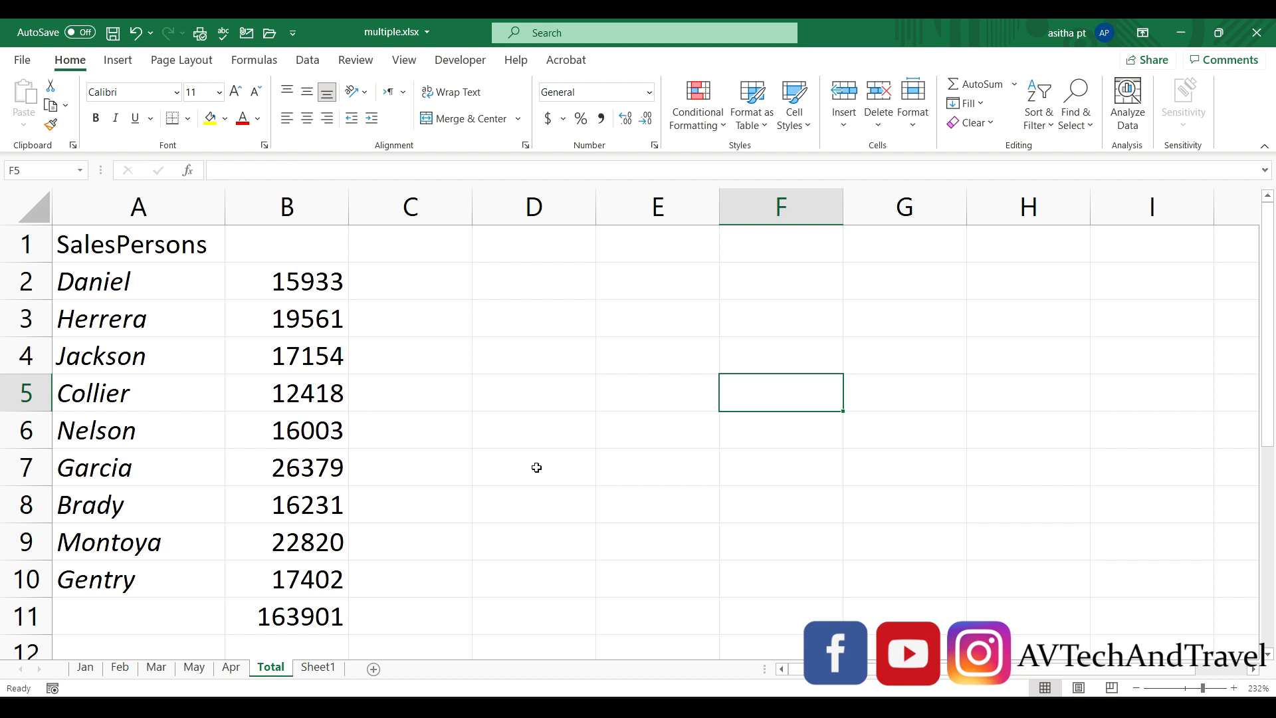
{"action": "left_click", "coordinate": [325, 672]}
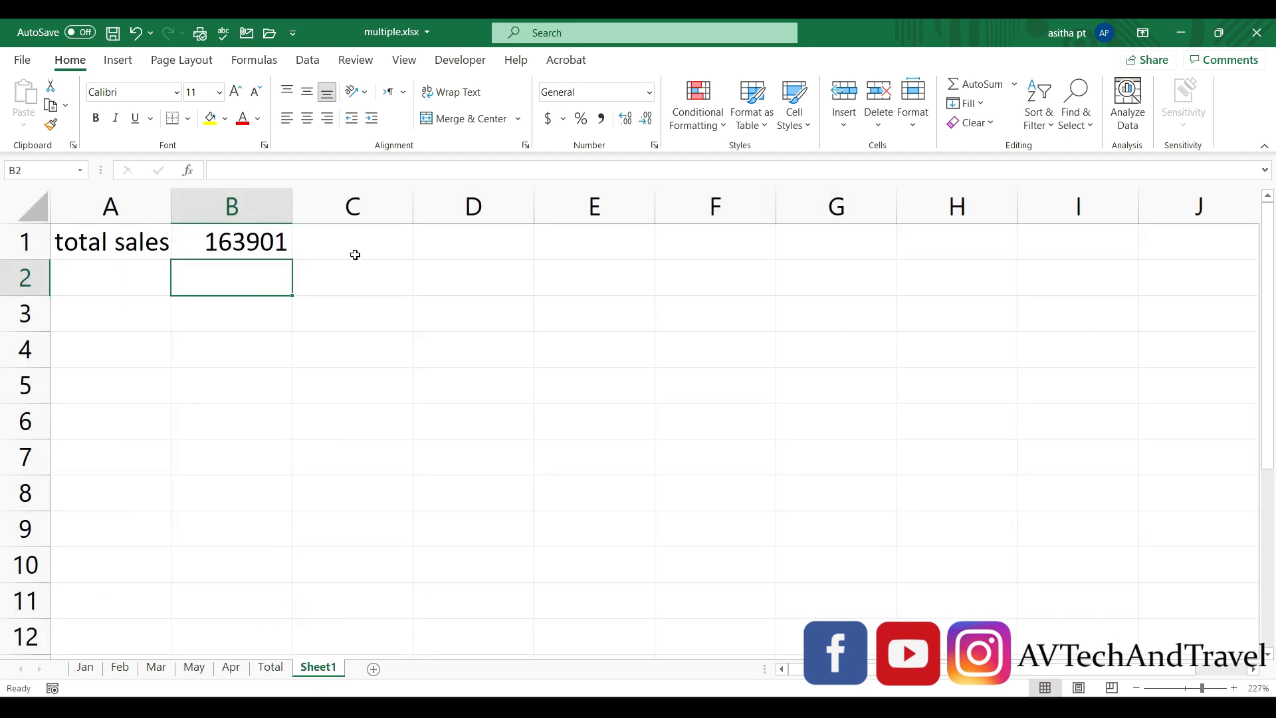